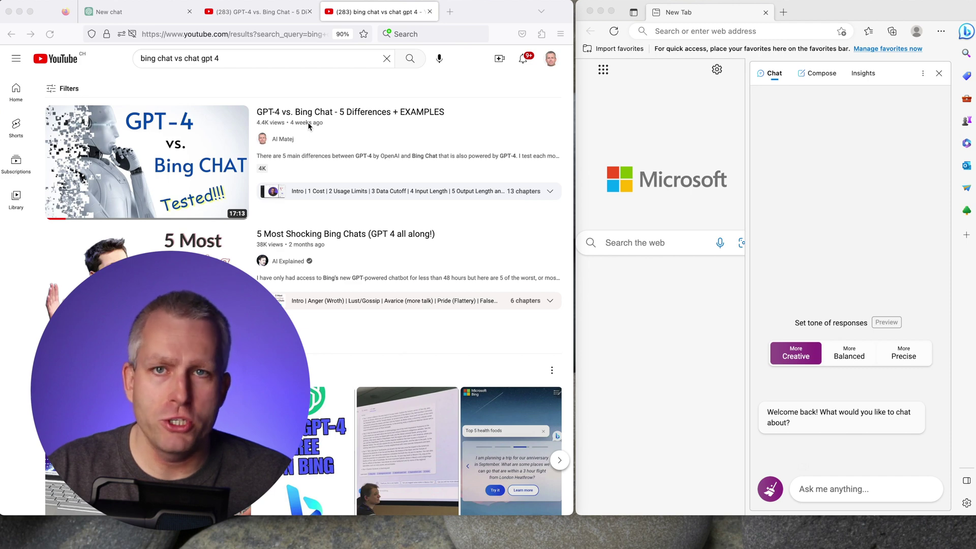
- Close the extra YouTube tab and compare Bing's Balanced, Precise and Creative tones, ending on Creative
click(309, 11)
click(849, 356)
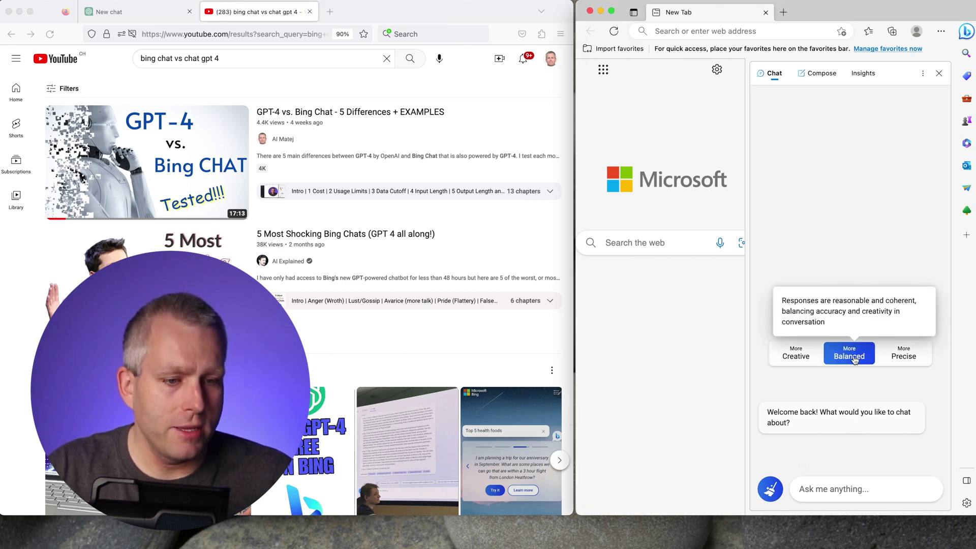
click(898, 359)
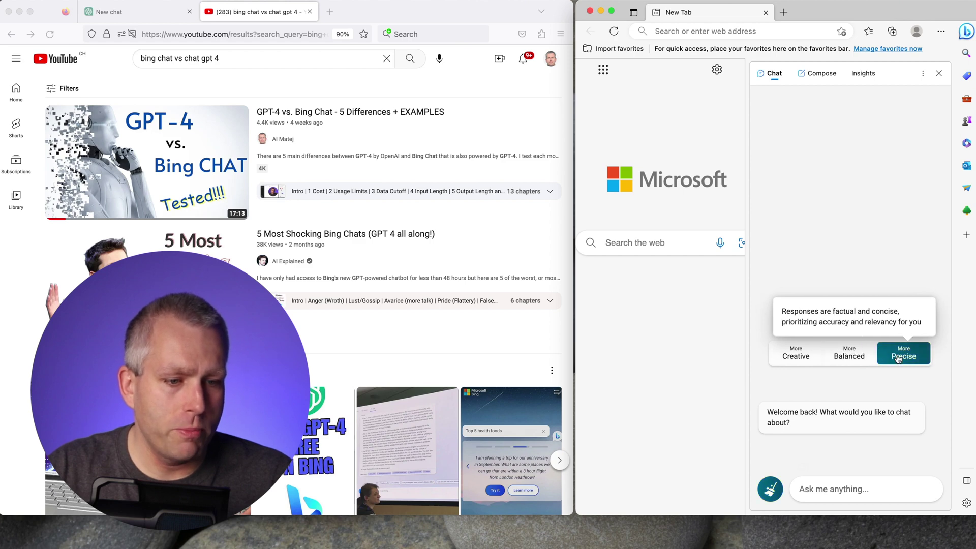
click(791, 357)
click(848, 360)
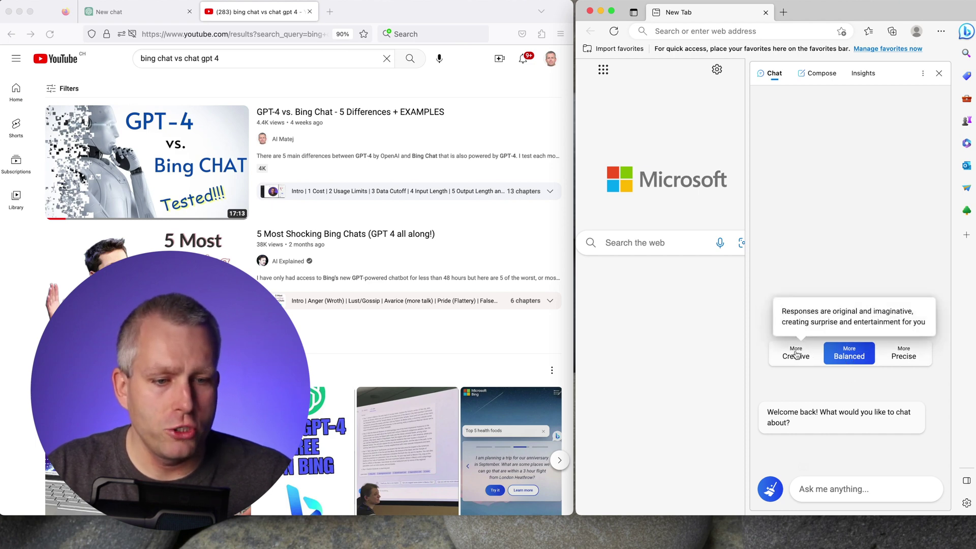
click(795, 356)
click(850, 358)
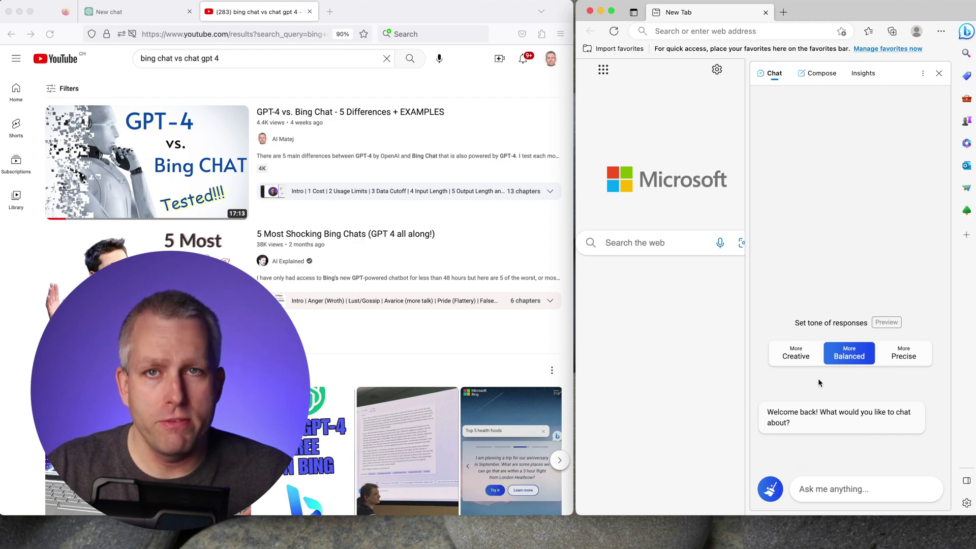
click(814, 364)
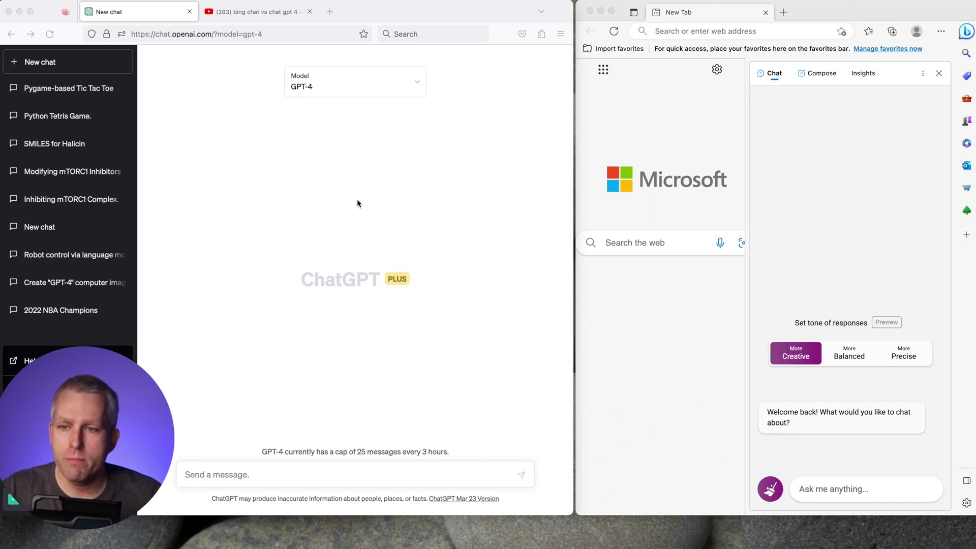
- Keep GPT-4 as ChatGPT's model and point out its 25-messages-per-3-hours cap
click(308, 90)
click(318, 89)
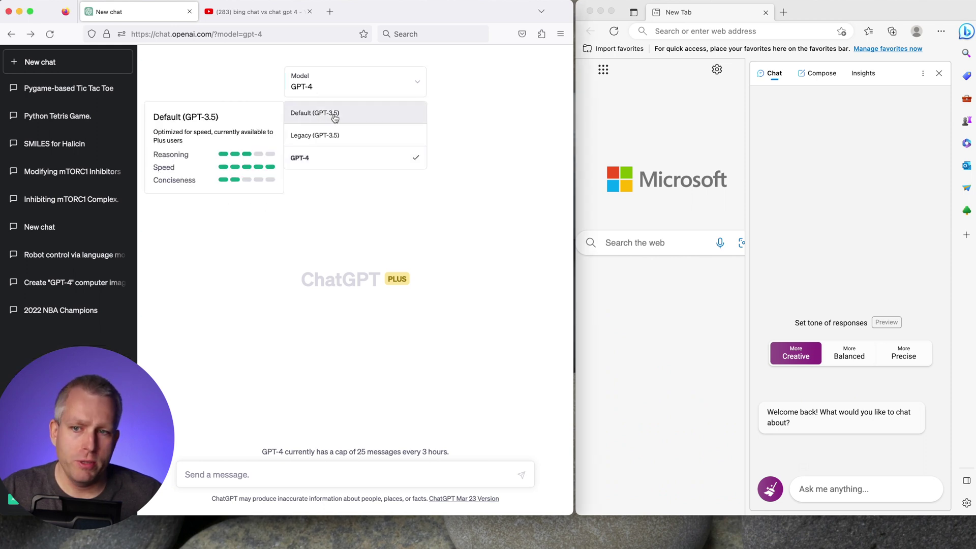
click(305, 163)
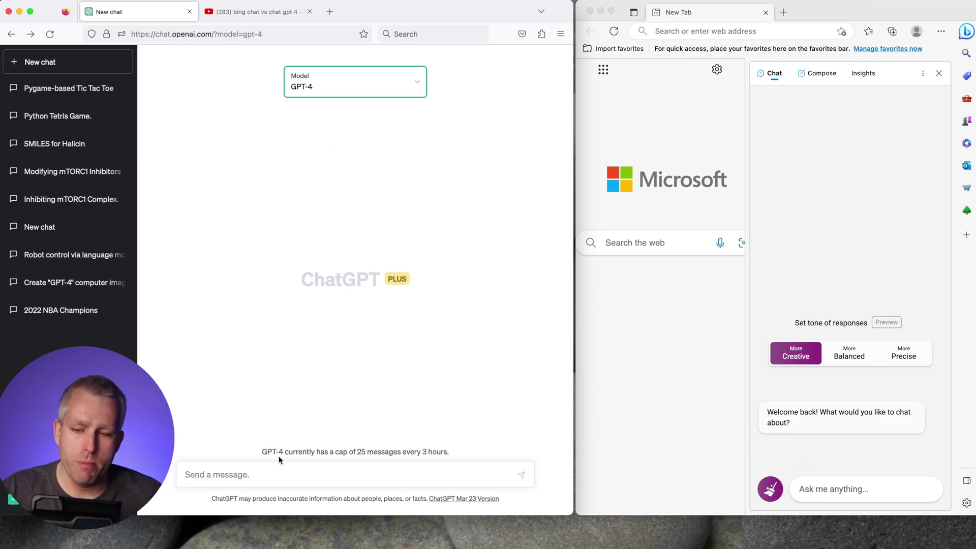
drag(338, 451, 429, 451)
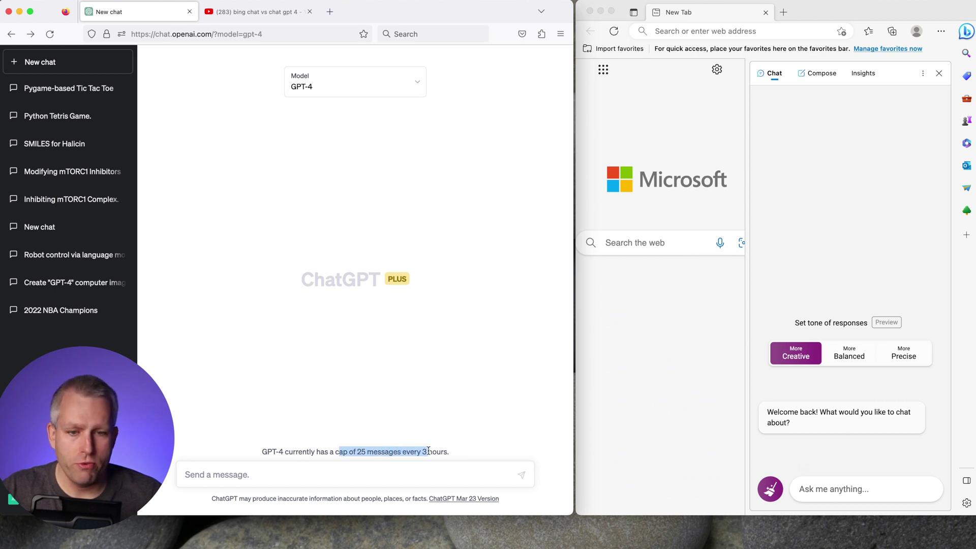
click(427, 451)
- Toggle Bing Chat to Balanced and back to the Creative tone
click(828, 230)
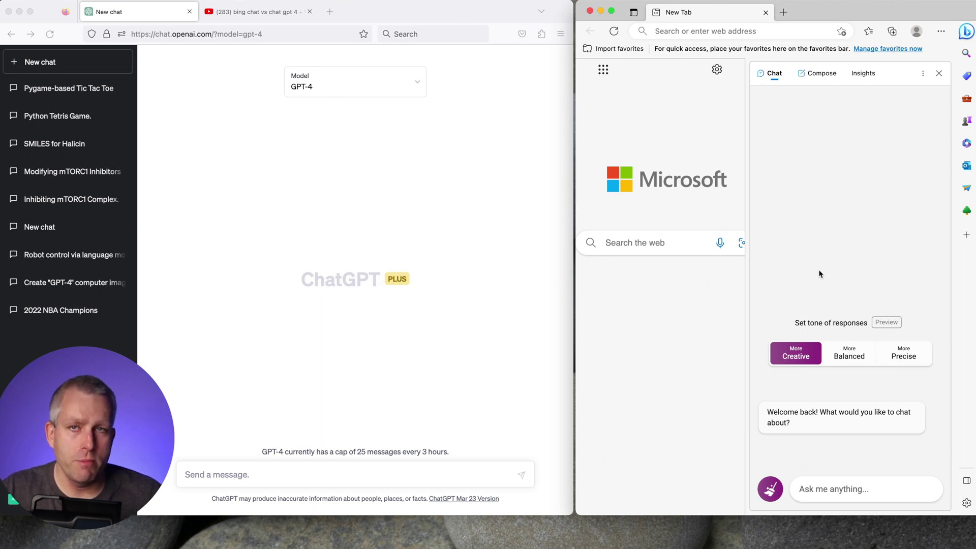
click(855, 357)
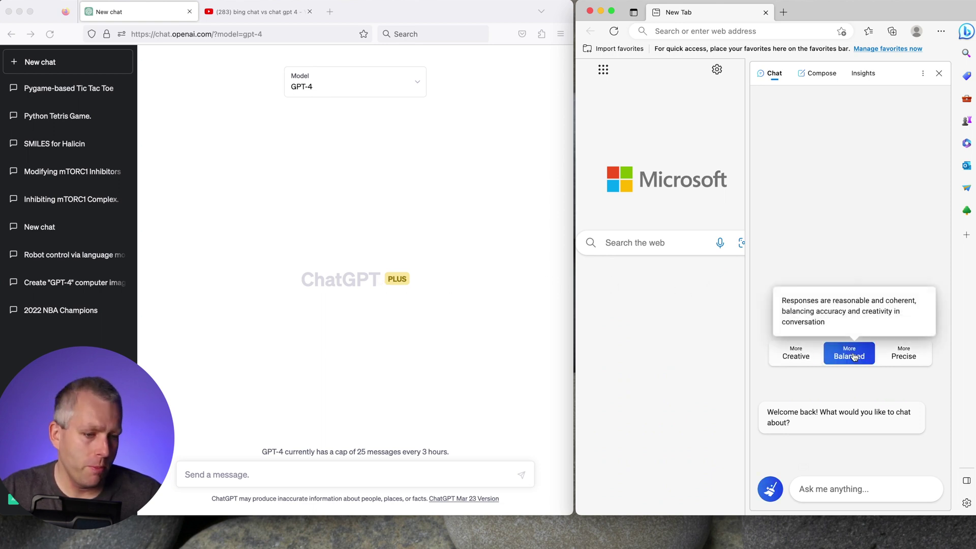
click(796, 357)
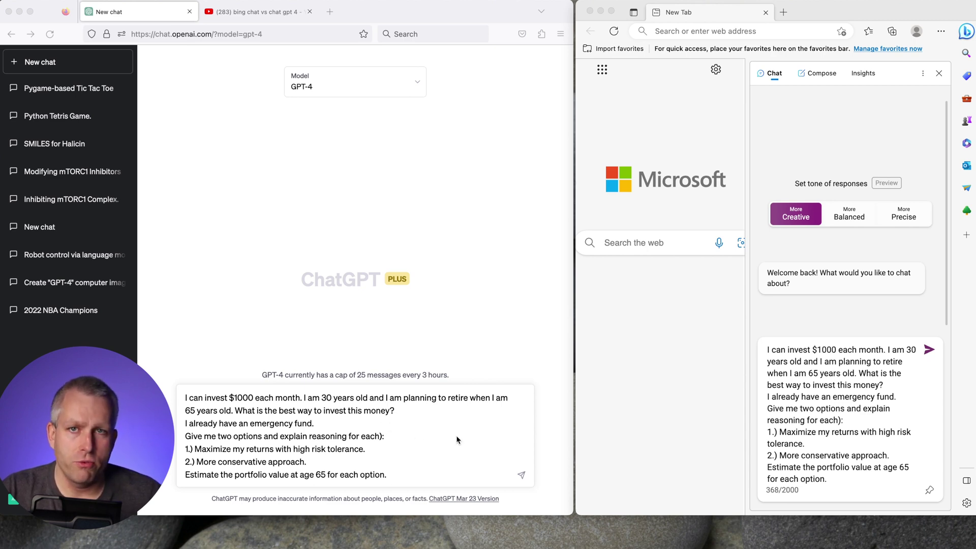
- Send the $1000-a-month retirement investing prompt to GPT-4 in ChatGPT and to Bing Chat
click(517, 475)
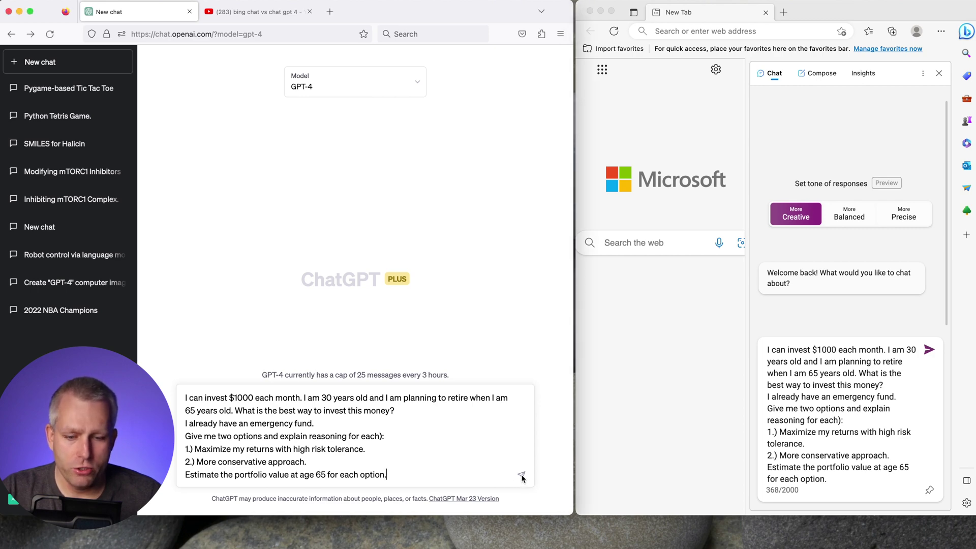
click(519, 476)
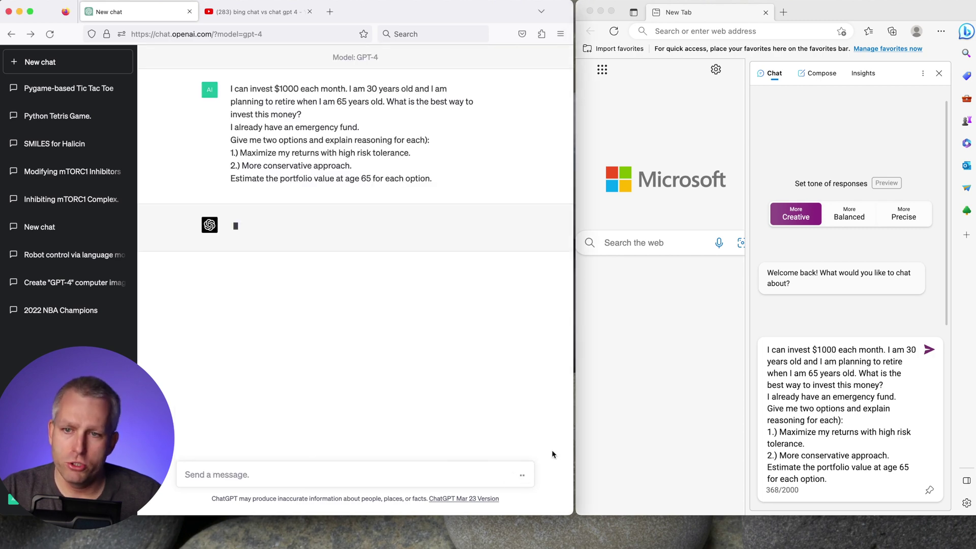
click(927, 407)
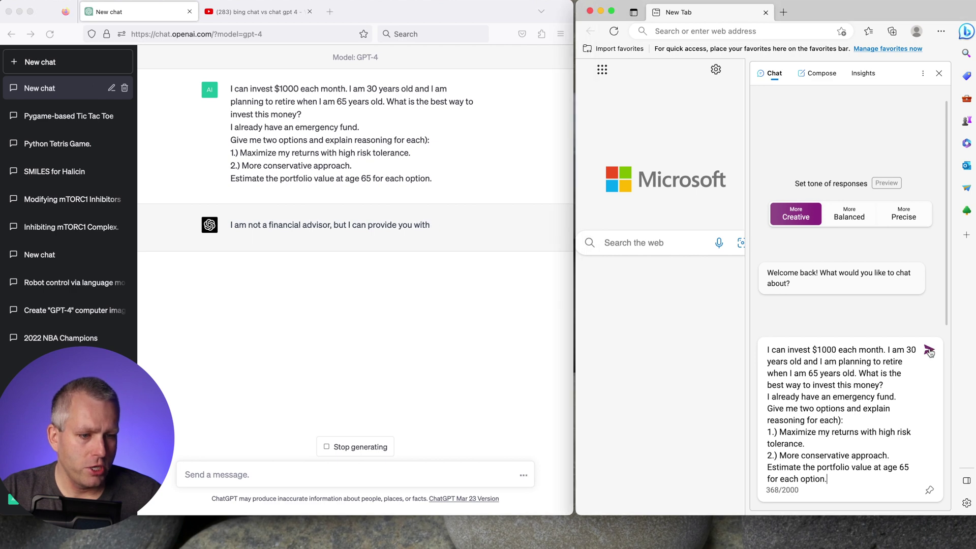
click(930, 350)
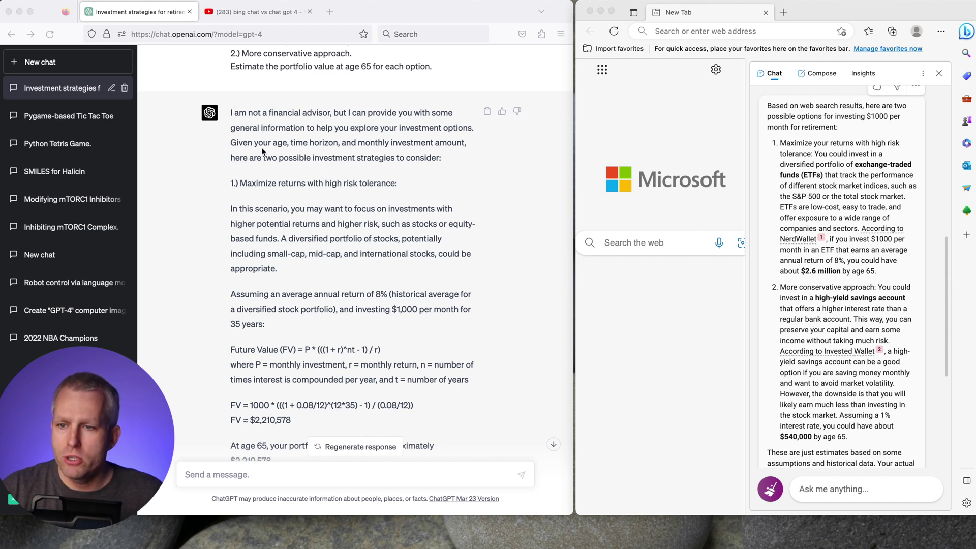
click(319, 134)
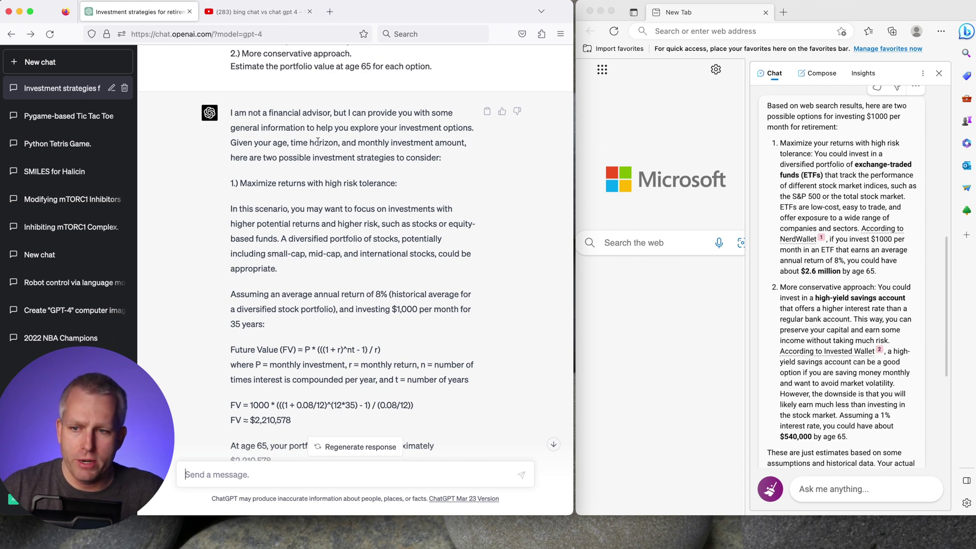
scroll(305, 140, down, 2)
scroll(264, 173, down, 4)
scroll(300, 216, up, 3)
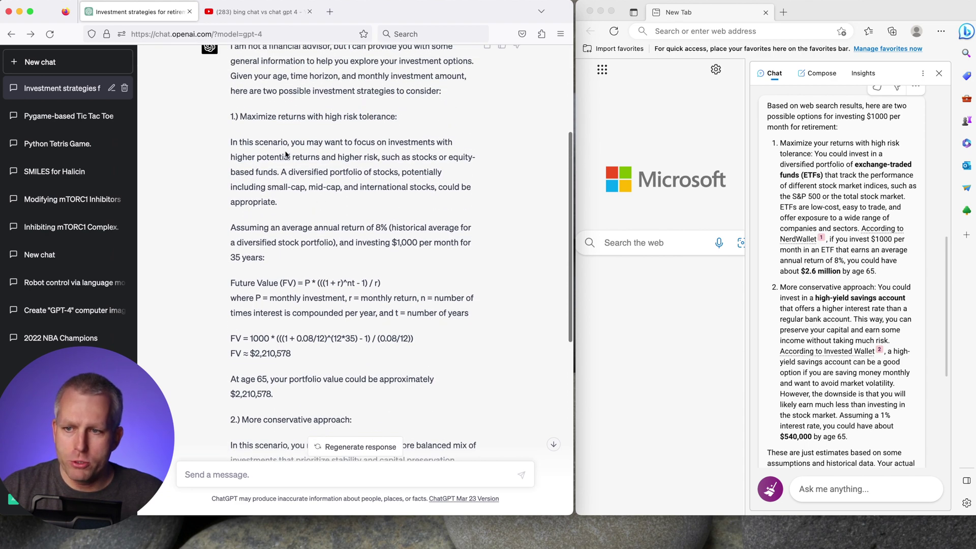
scroll(293, 154, down, 1)
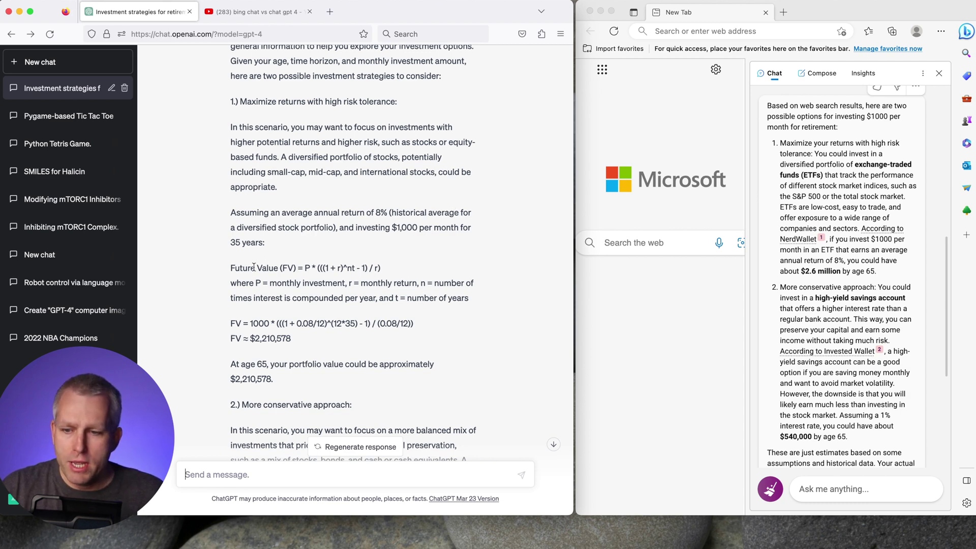
drag(232, 268, 381, 270)
click(386, 271)
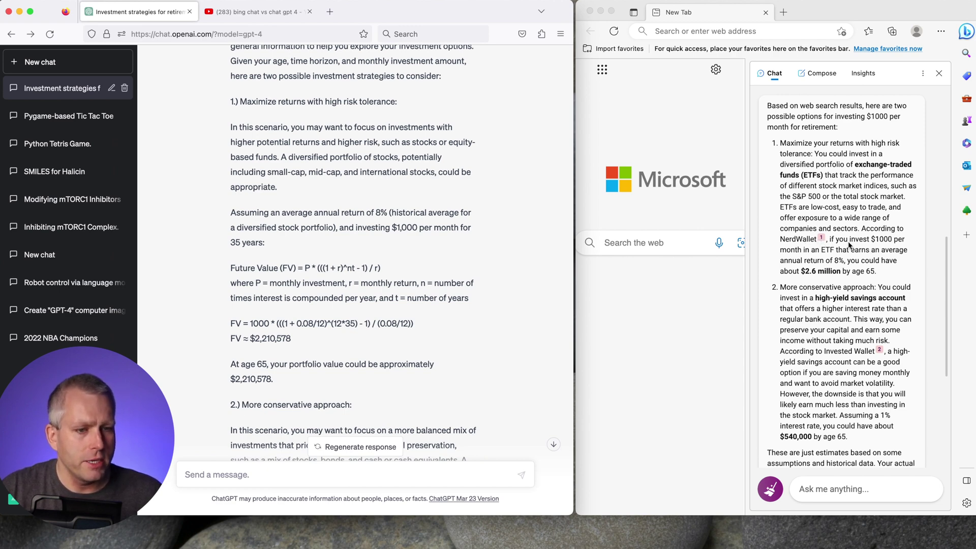
click(814, 273)
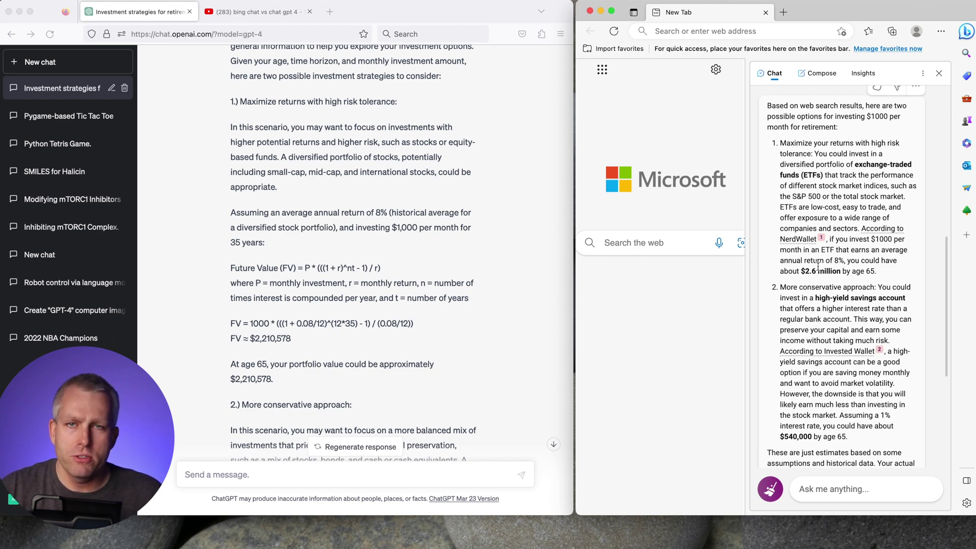
- Scroll through both investing answers to compare their conservative-portfolio estimates
scroll(818, 265, down, 1)
scroll(398, 276, down, 6)
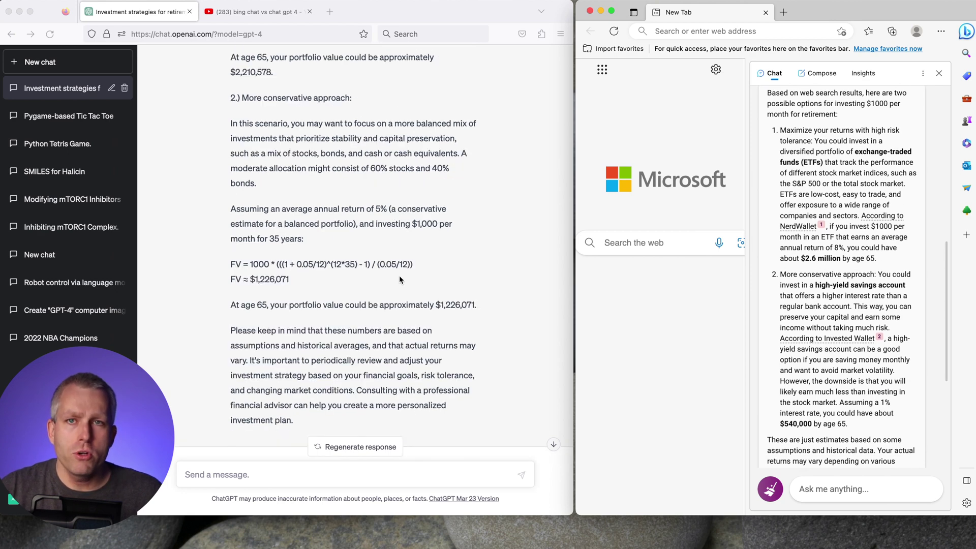
scroll(831, 257, down, 5)
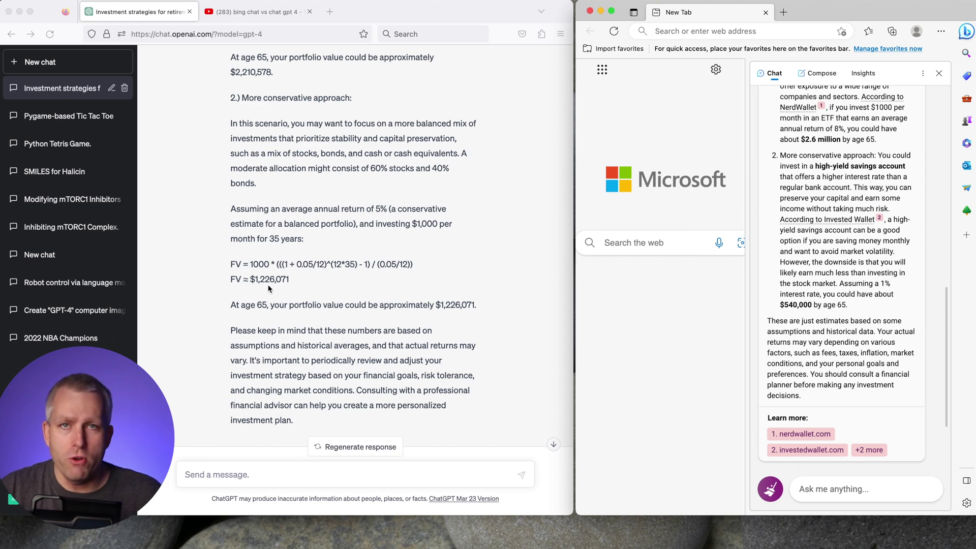
scroll(367, 291, down, 1)
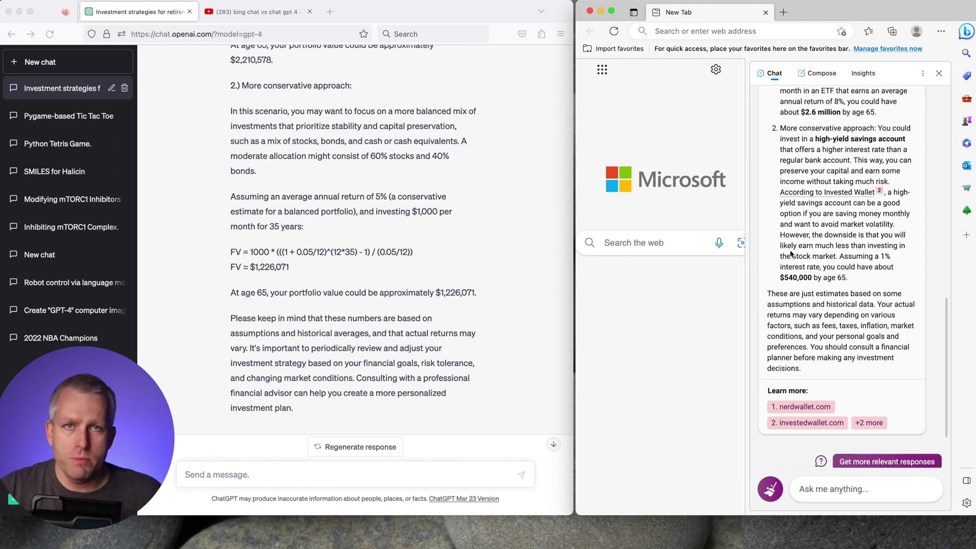
scroll(441, 253, up, 2)
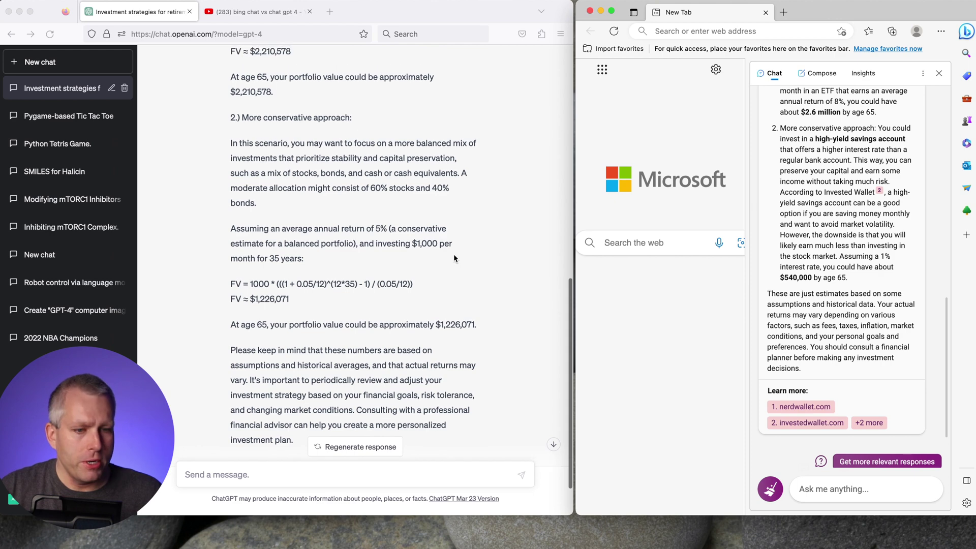
scroll(453, 254, down, 2)
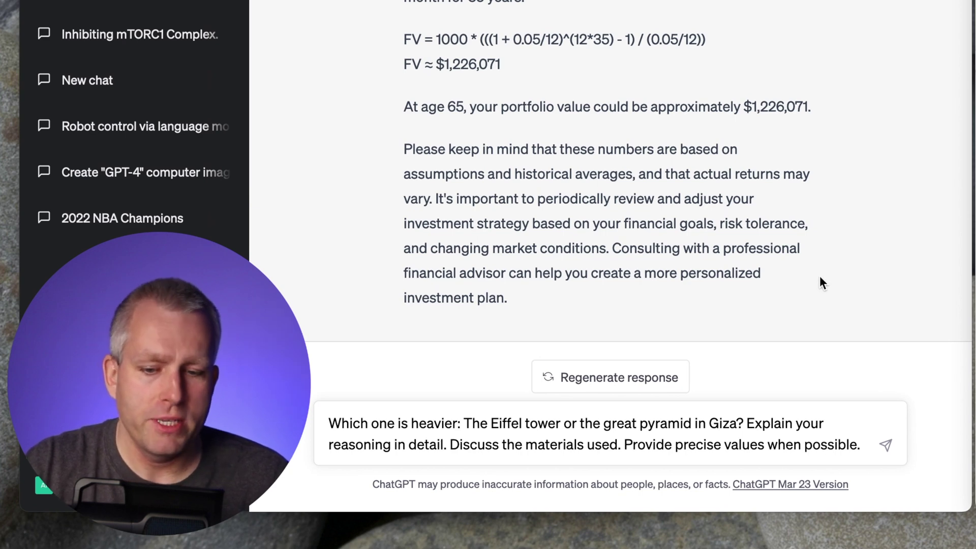
- Send the Eiffel Tower versus Great Pyramid weight question and scroll through ChatGPT's reply
click(885, 445)
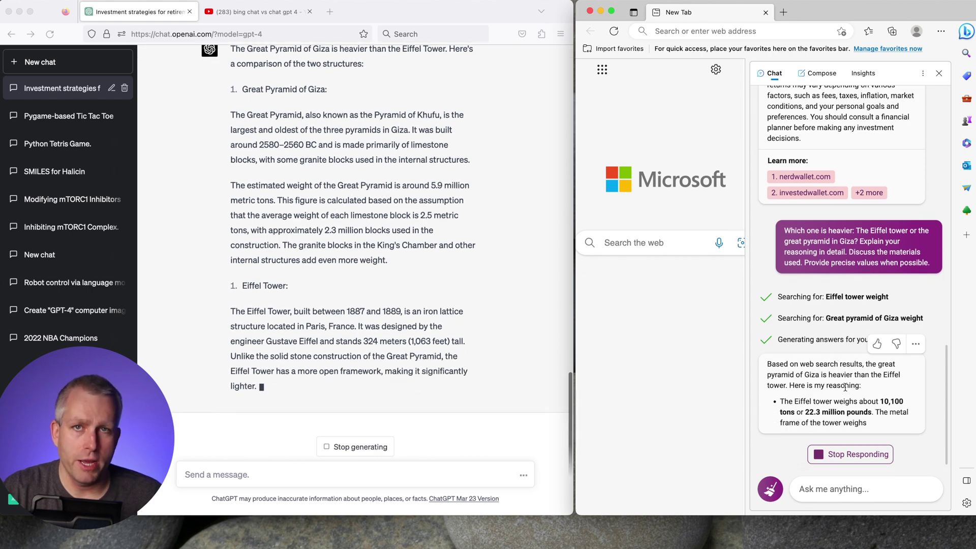
click(508, 337)
scroll(508, 336, up, 2)
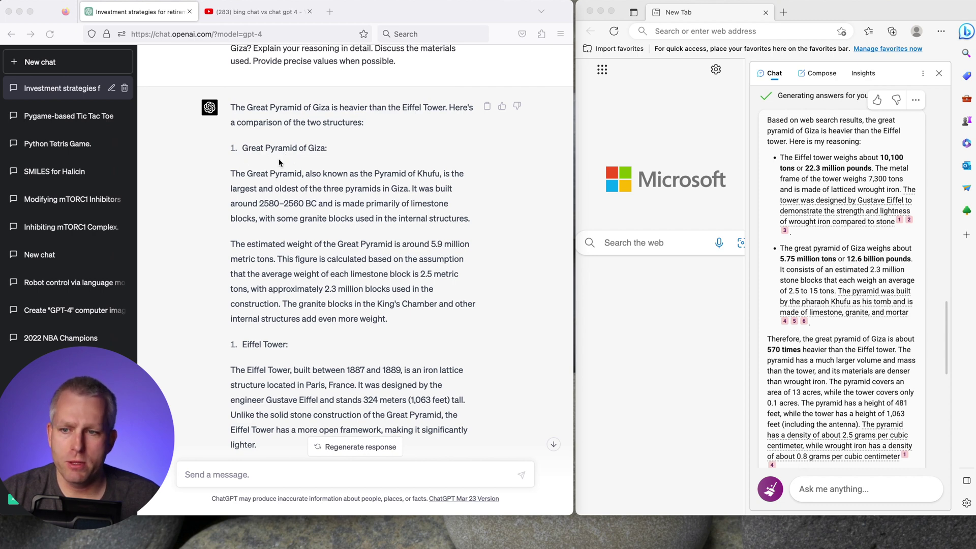
scroll(298, 186, down, 2)
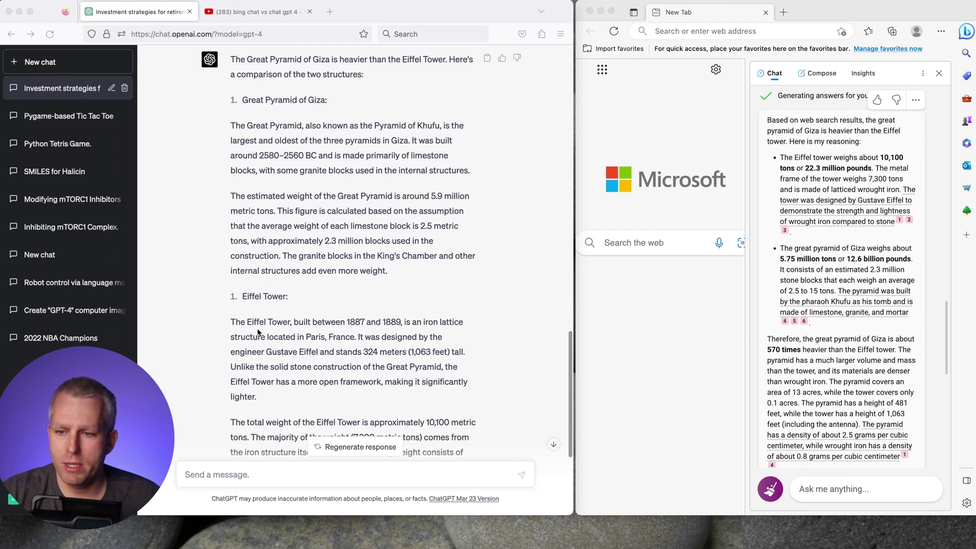
scroll(269, 297, up, 2)
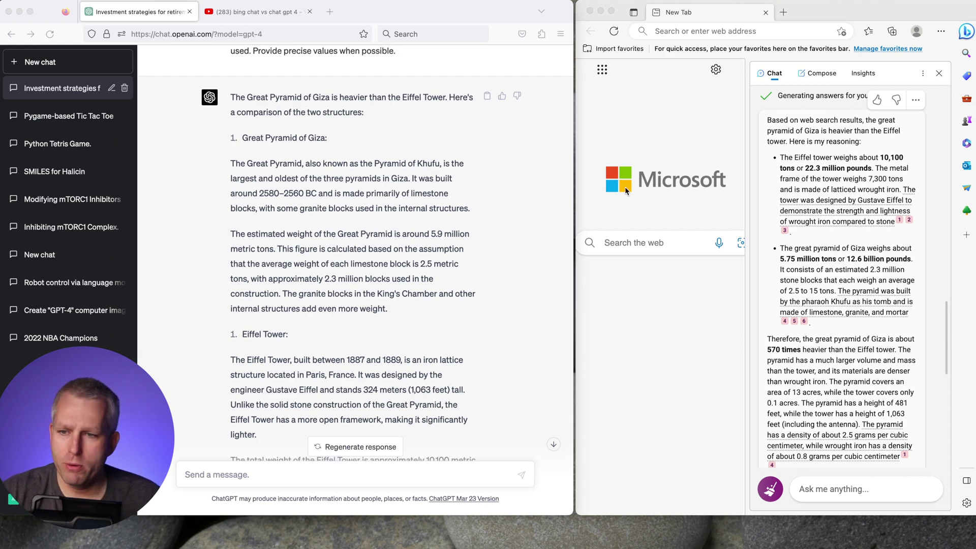
scroll(477, 210, down, 1)
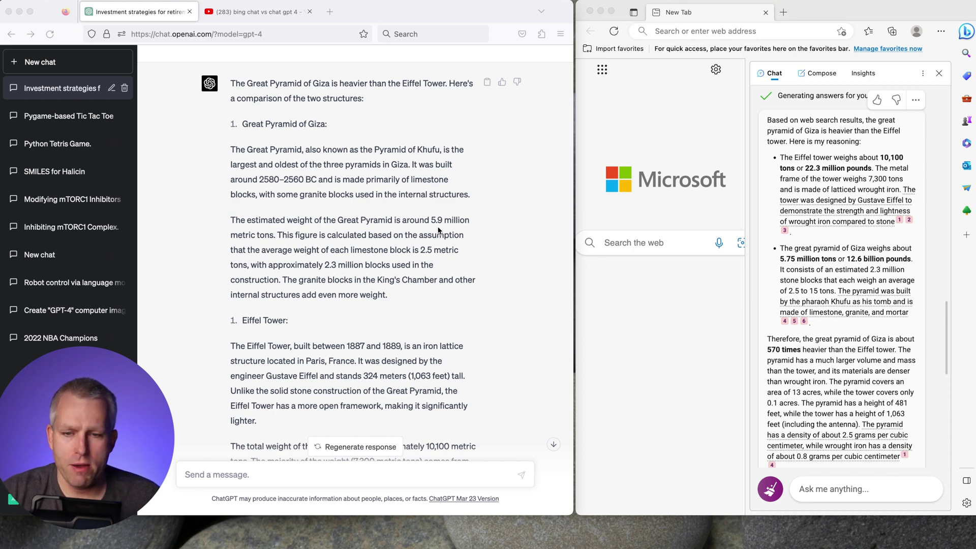
scroll(447, 229, down, 5)
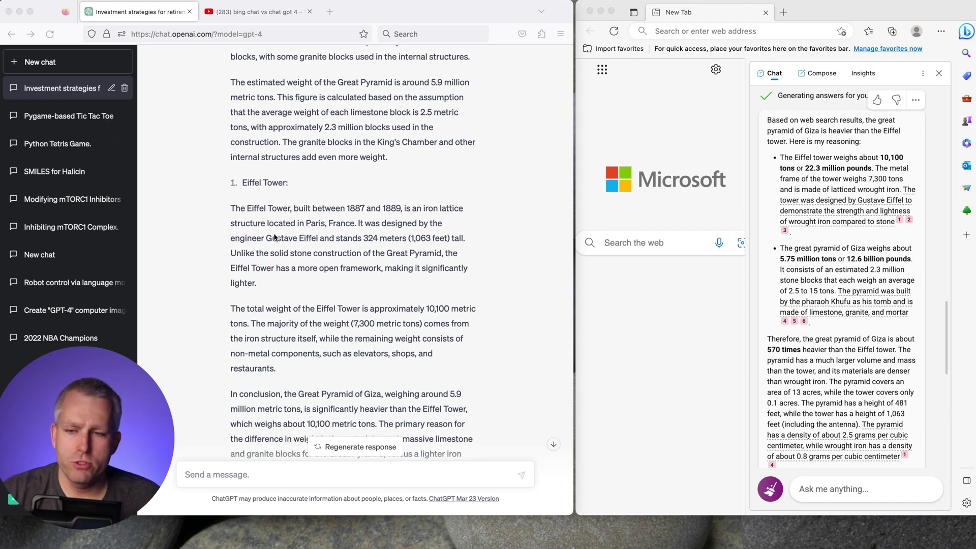
scroll(340, 233, down, 2)
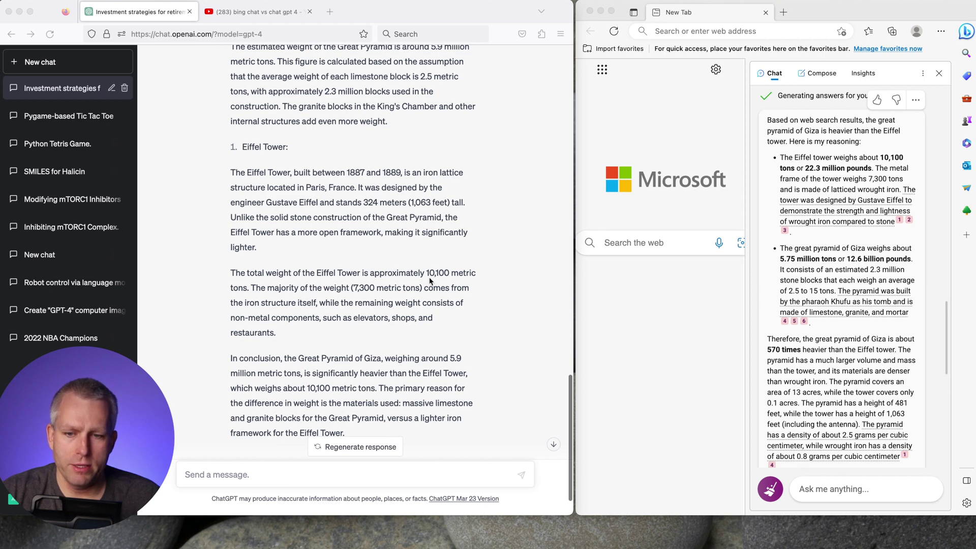
scroll(443, 276, down, 3)
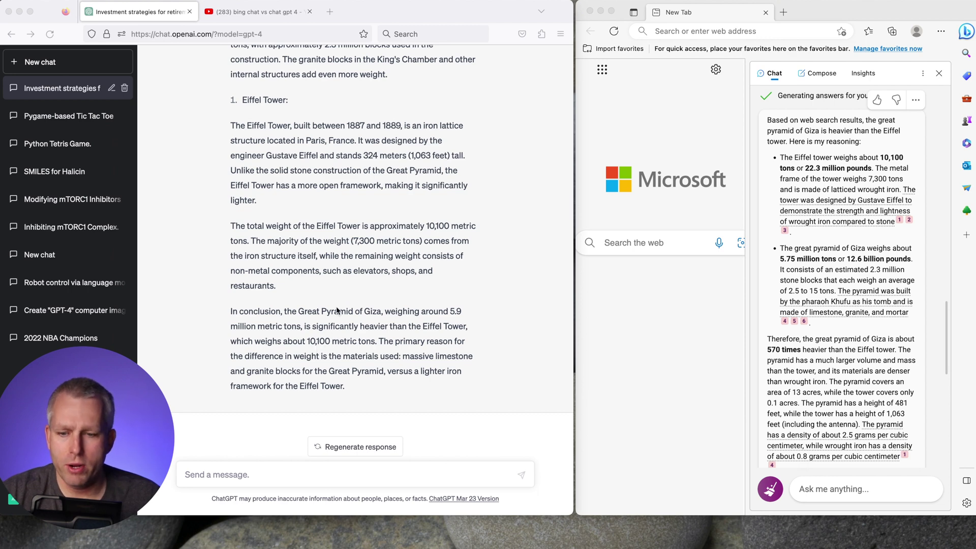
scroll(386, 345, up, 1)
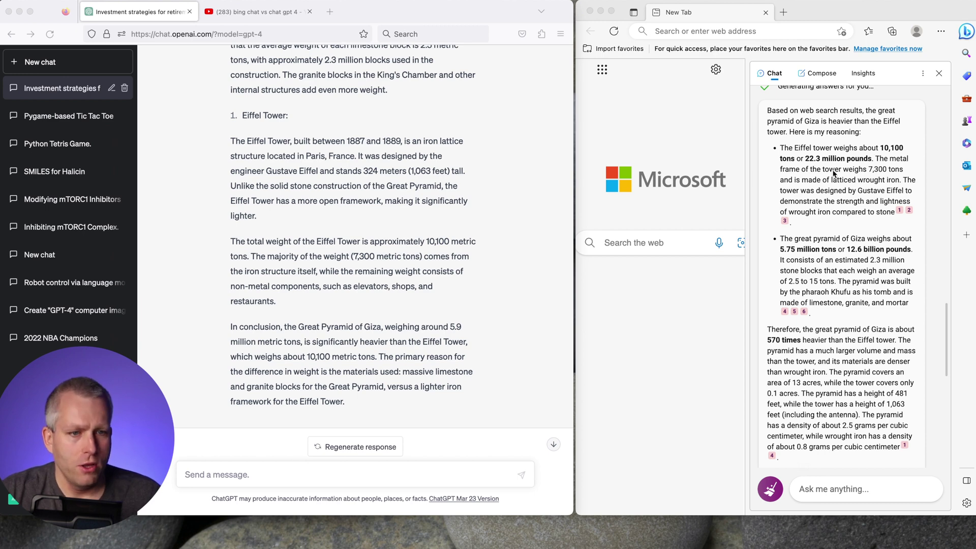
scroll(840, 175, up, 1)
scroll(839, 175, down, 1)
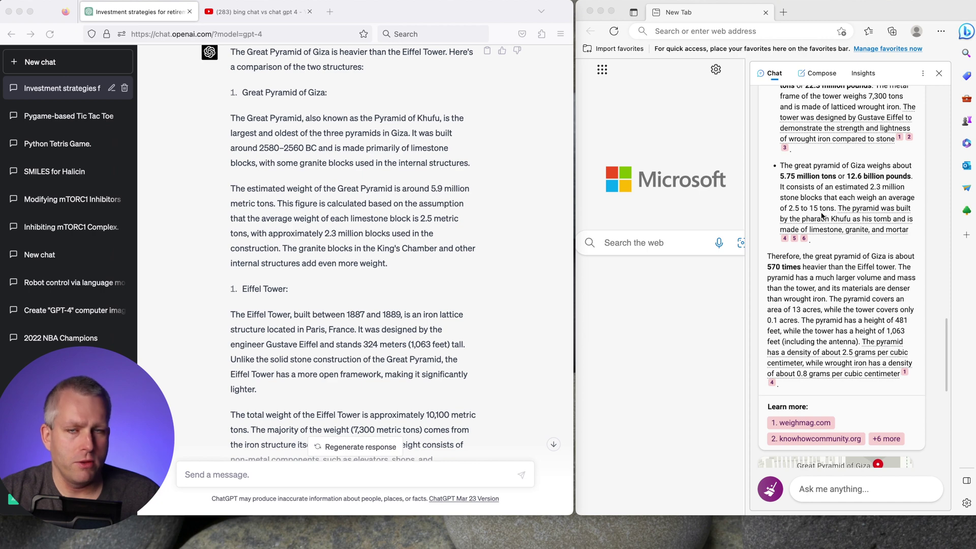
scroll(838, 221, down, 2)
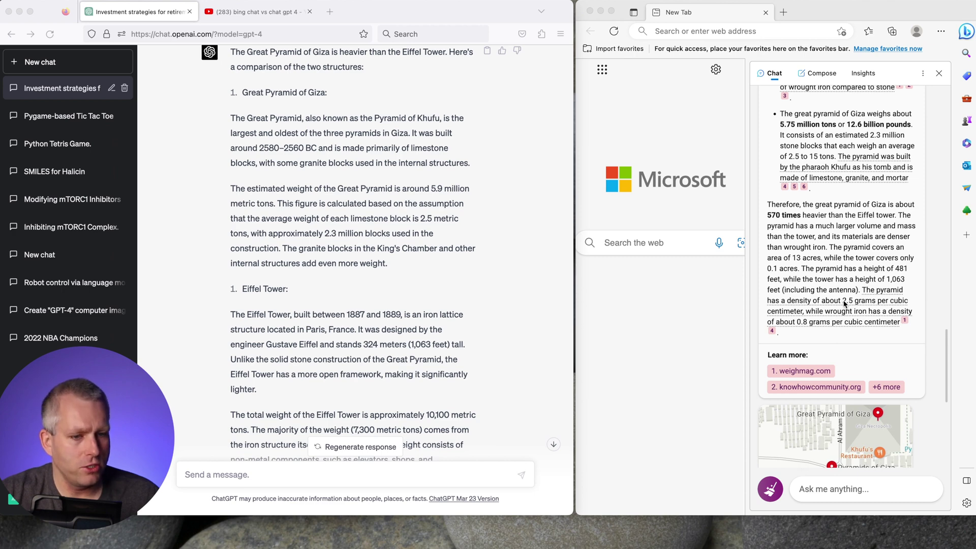
scroll(844, 265, up, 2)
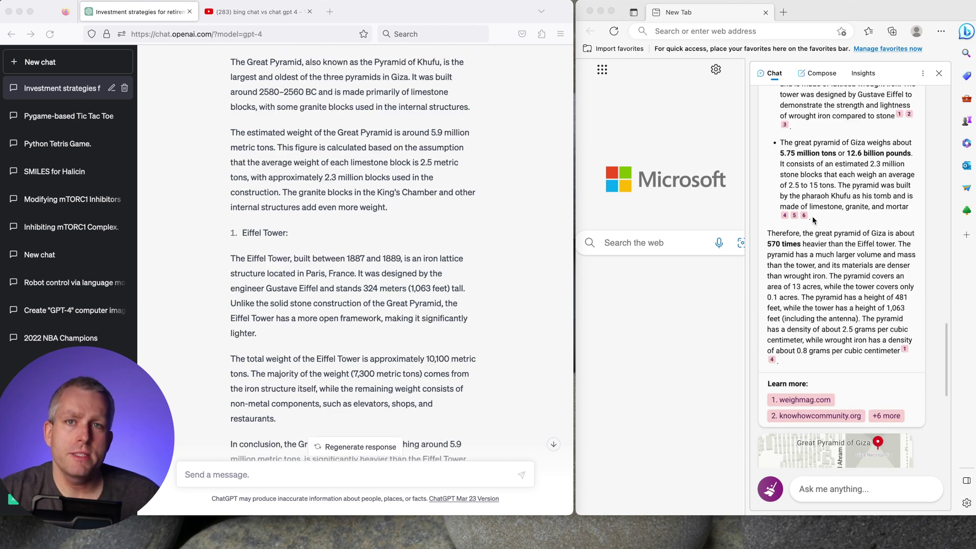
scroll(848, 214, up, 2)
scroll(849, 204, up, 1)
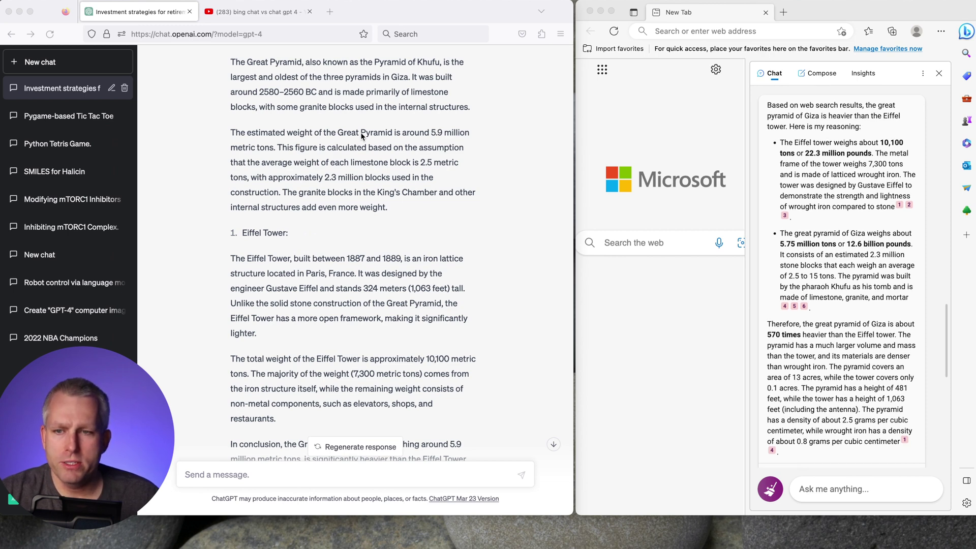
scroll(366, 184, up, 1)
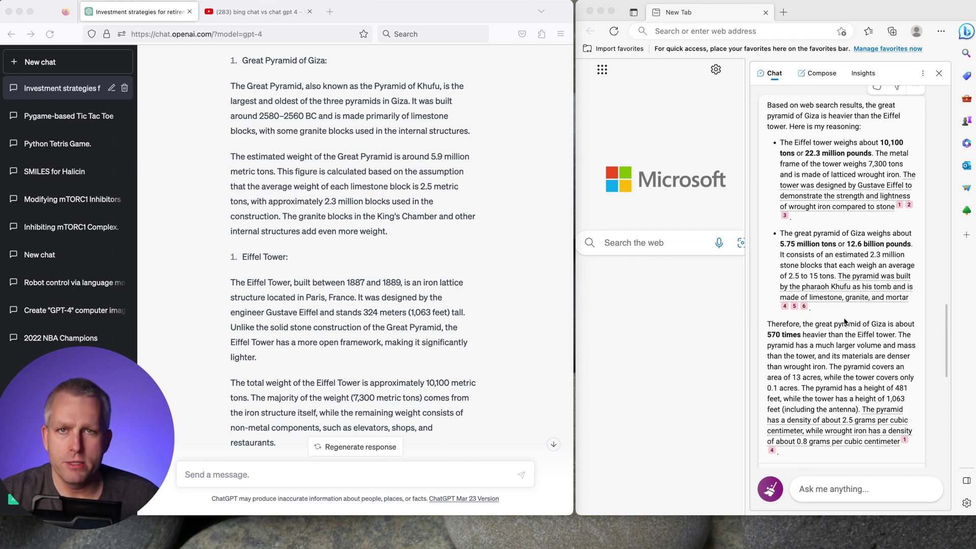
scroll(845, 321, down, 3)
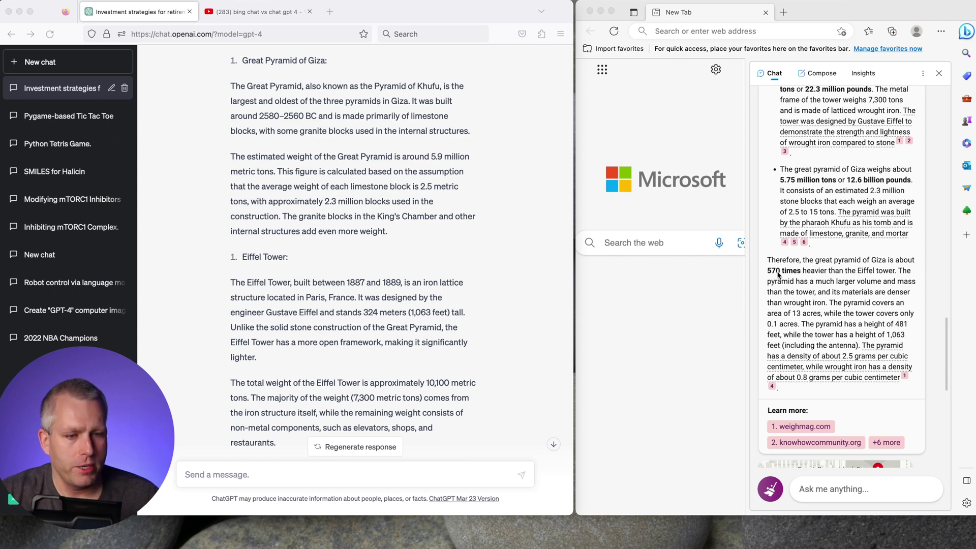
click(870, 288)
scroll(865, 298, down, 3)
scroll(865, 298, up, 3)
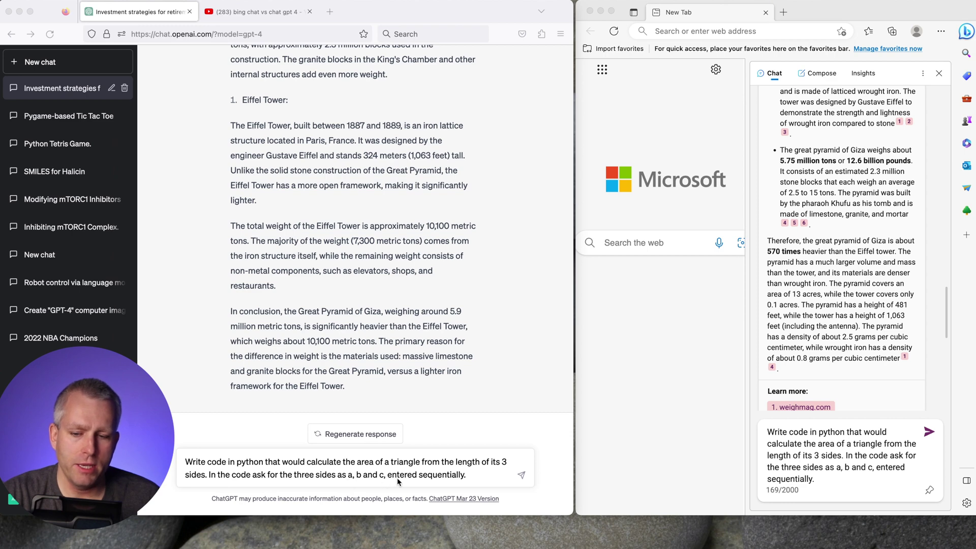
- Submit the Python prompt for a triangle's area from three side lengths to both chats
key(Return)
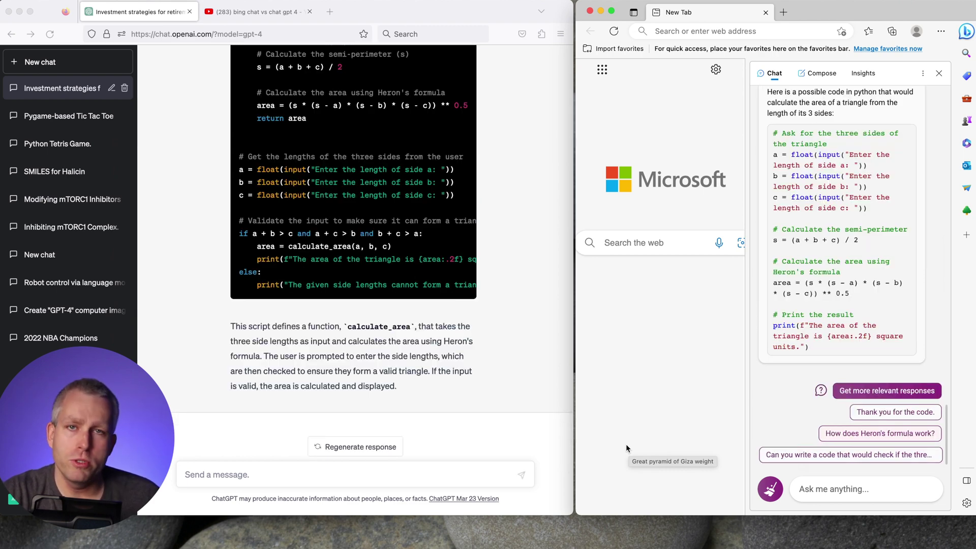
click(504, 247)
scroll(504, 247, up, 2)
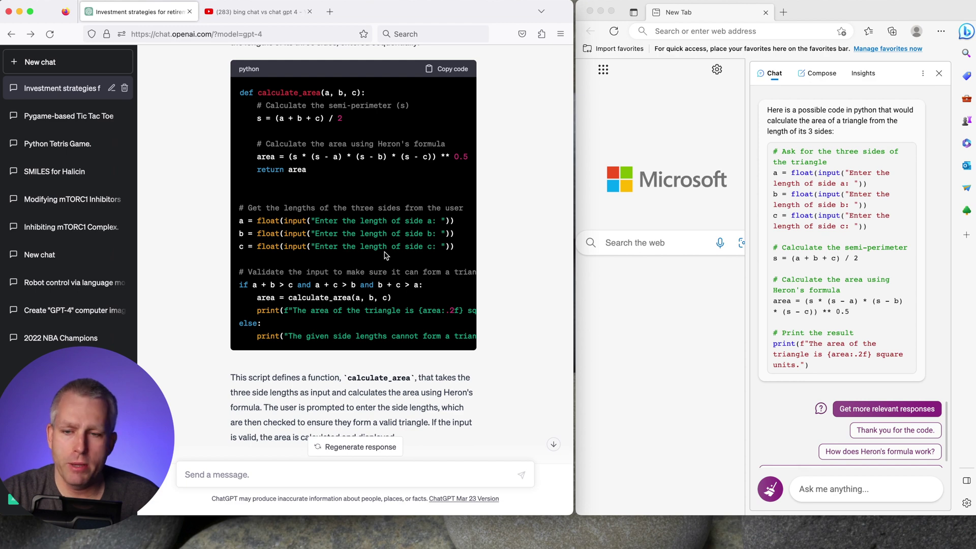
scroll(350, 203, down, 1)
scroll(349, 201, up, 1)
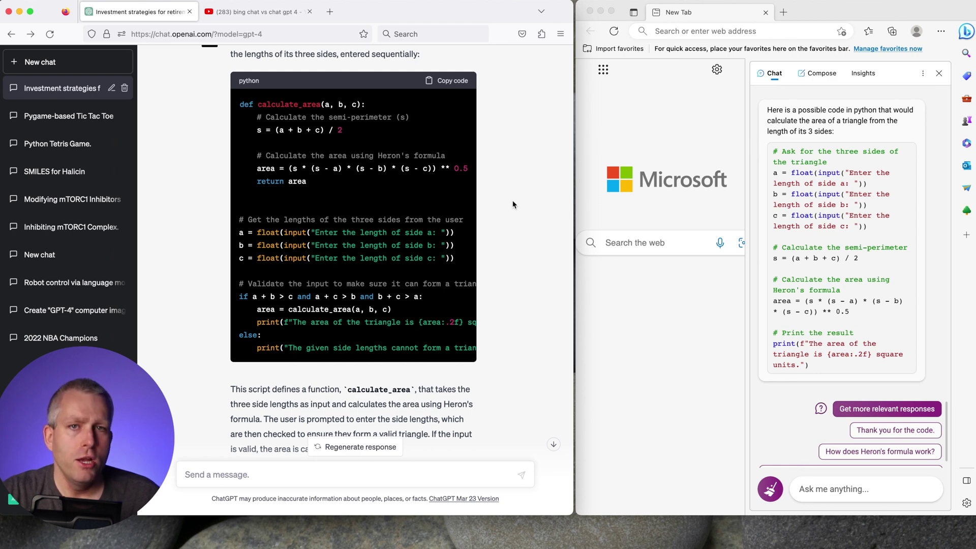
scroll(376, 220, down, 2)
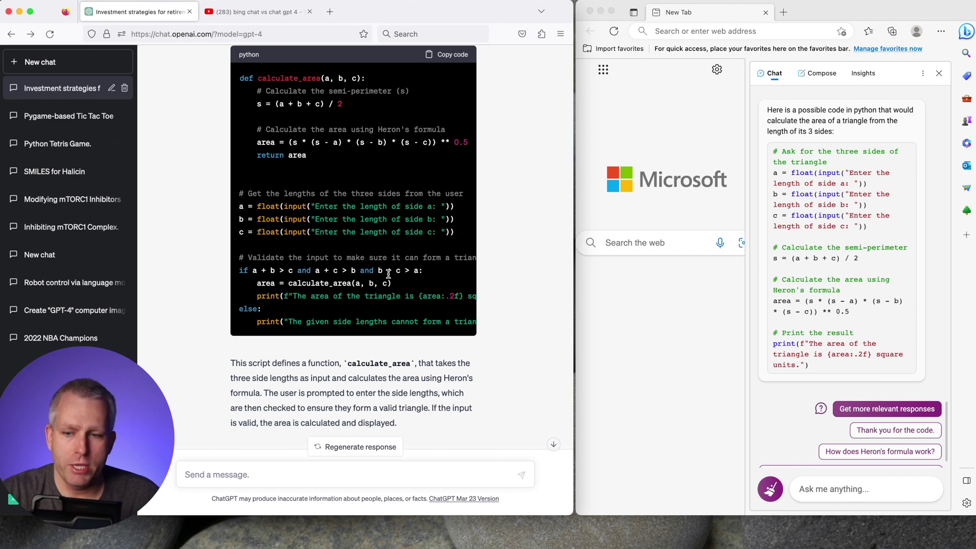
scroll(386, 275, down, 1)
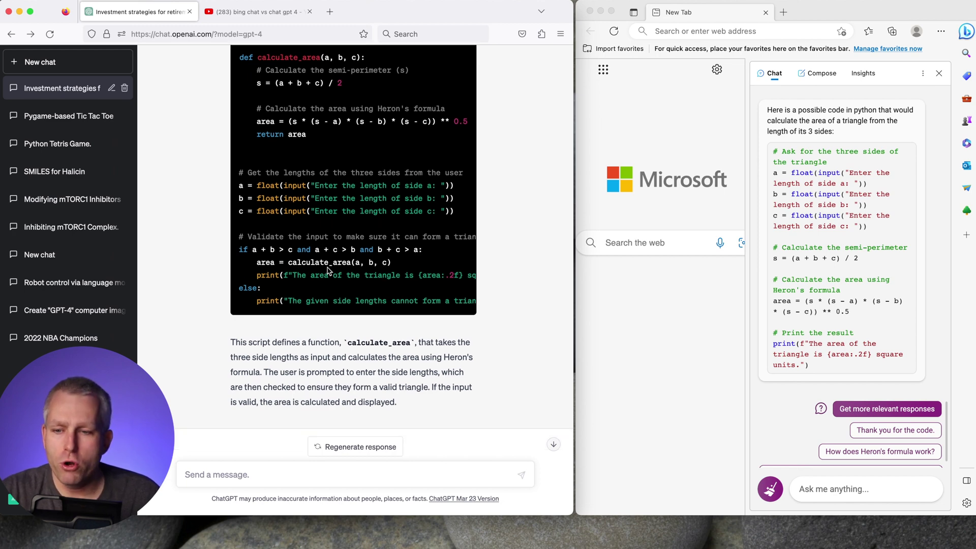
drag(240, 250, 423, 250)
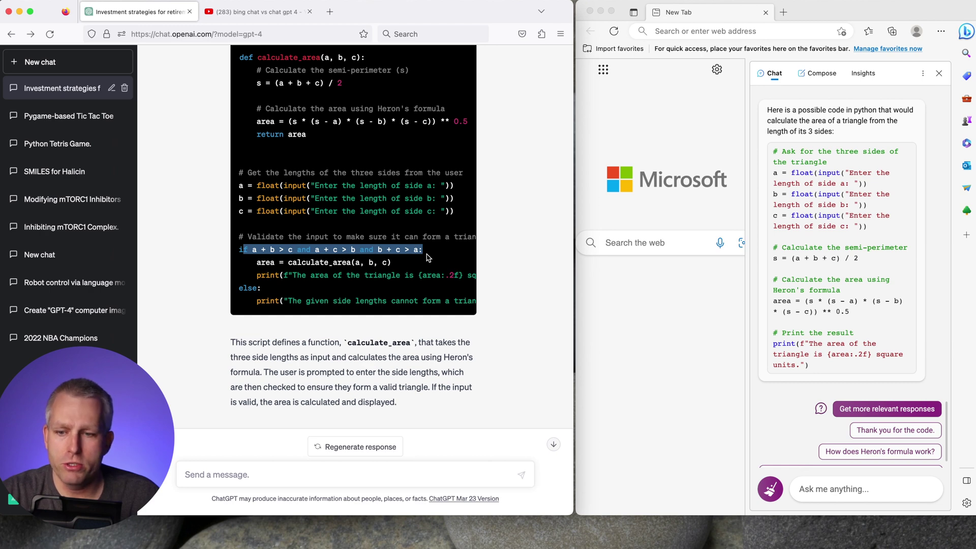
click(305, 271)
scroll(295, 269, right, 2)
scroll(295, 269, right, 5)
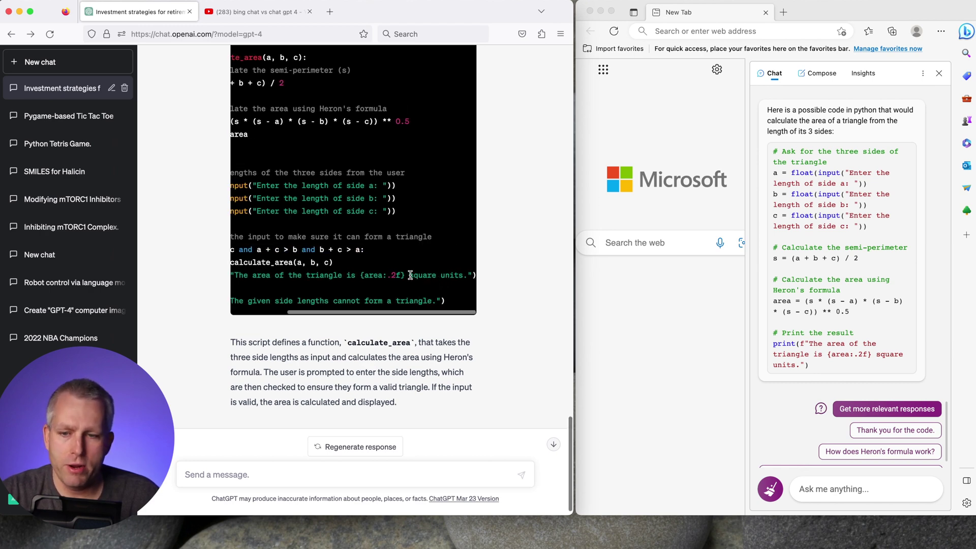
scroll(370, 268, left, 4)
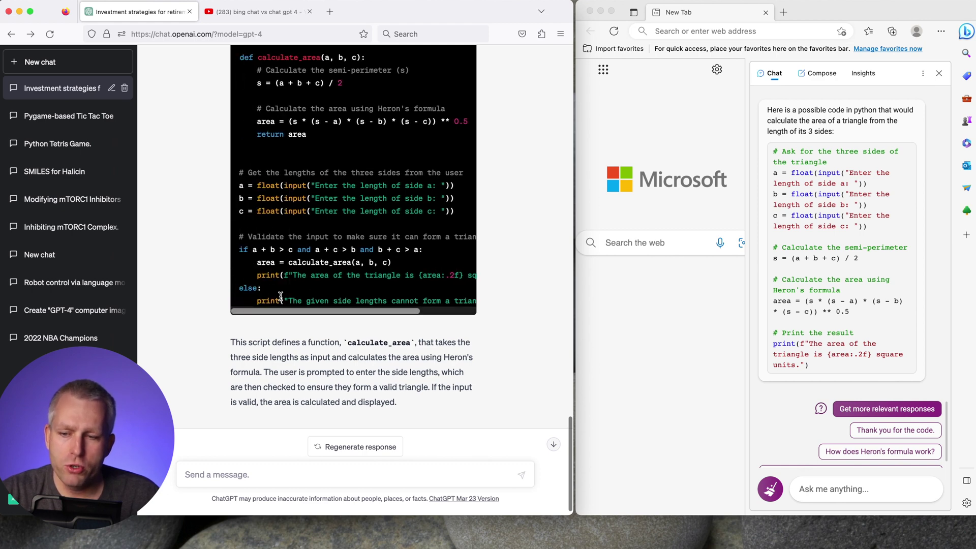
scroll(300, 300, right, 2)
scroll(302, 302, right, 3)
click(811, 289)
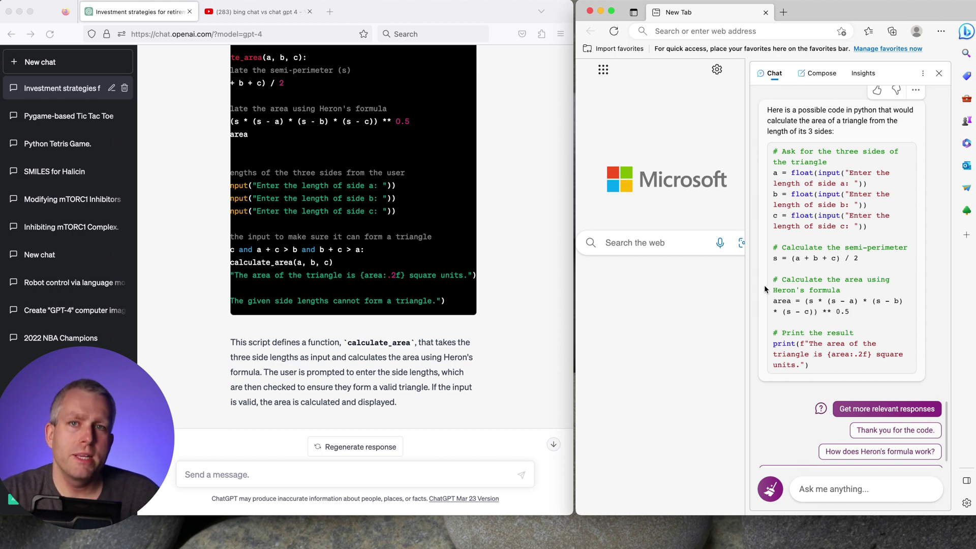
scroll(351, 295, left, 5)
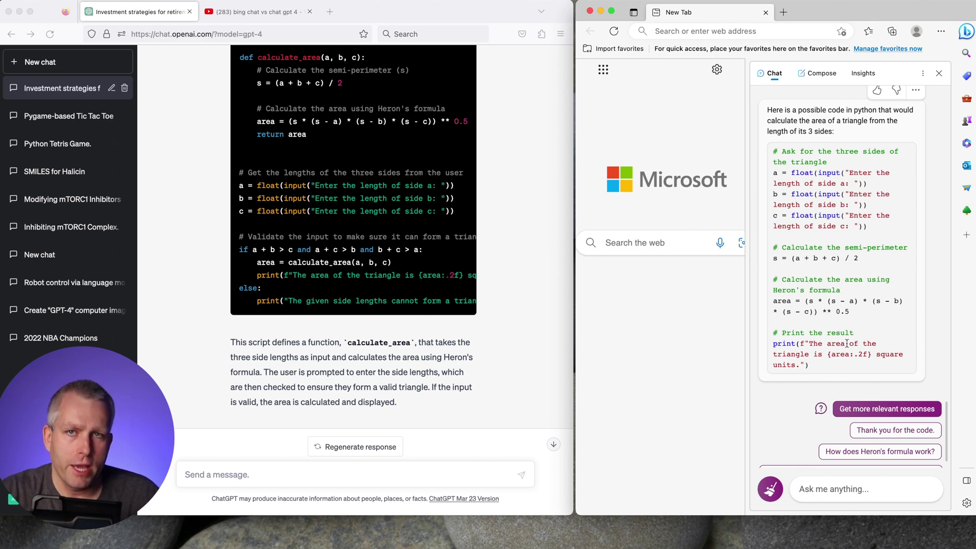
- Paste the Halicin question and send it to both ChatGPT and Bing Chat
click(350, 475)
text(What is Halicin? How does it work? What is special about it? Give as much detail about mechanism of action as possible. Include relevant references.)
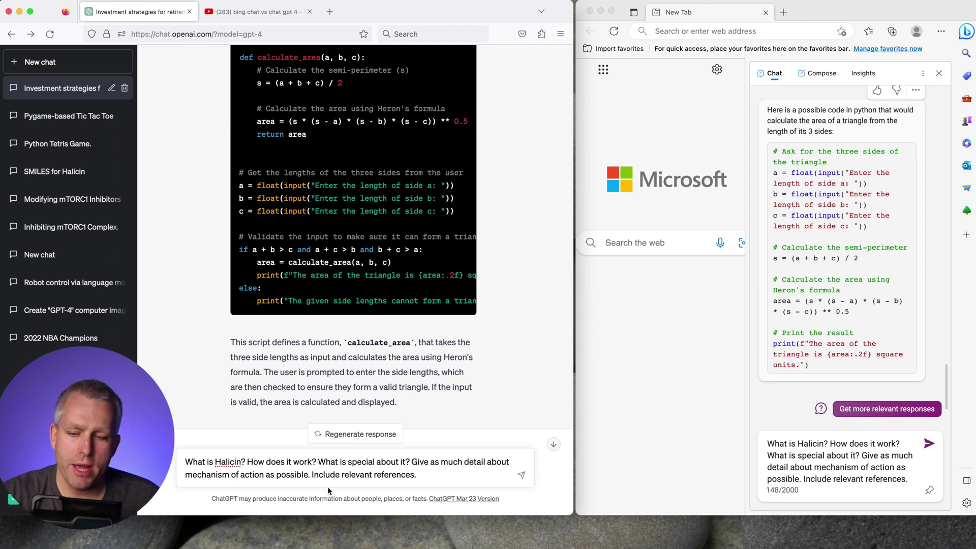
click(521, 476)
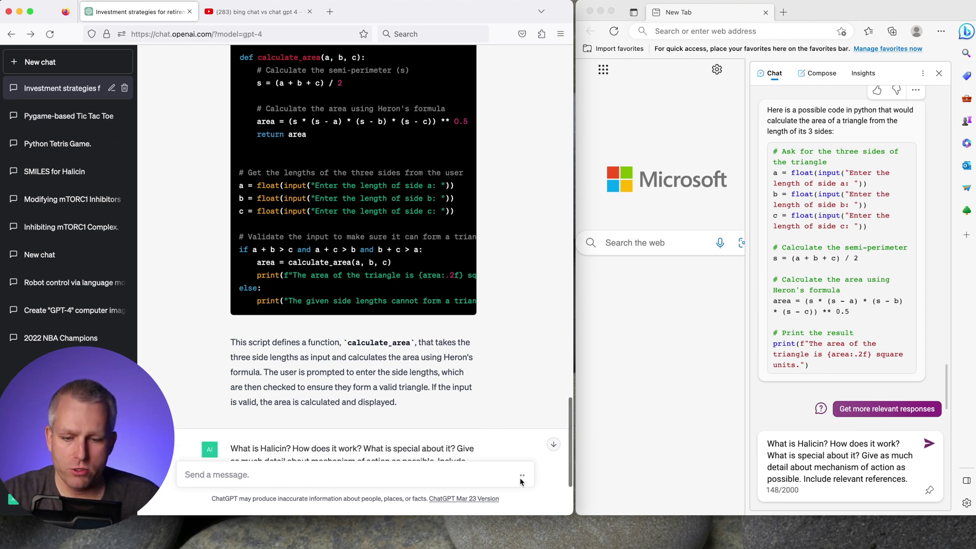
click(930, 445)
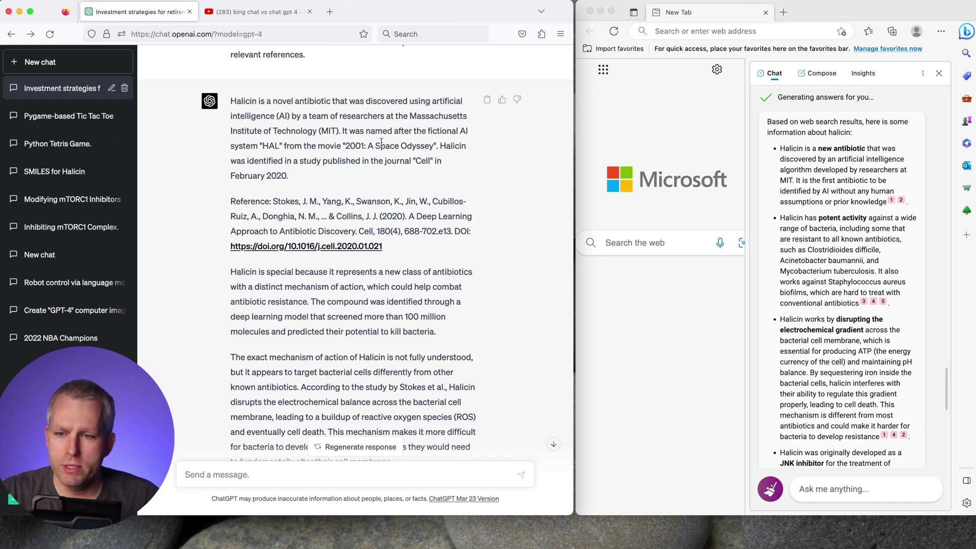
- Scroll through ChatGPT's Halicin answer down to its Stokes et al. 2020 reference
scroll(356, 153, down, 2)
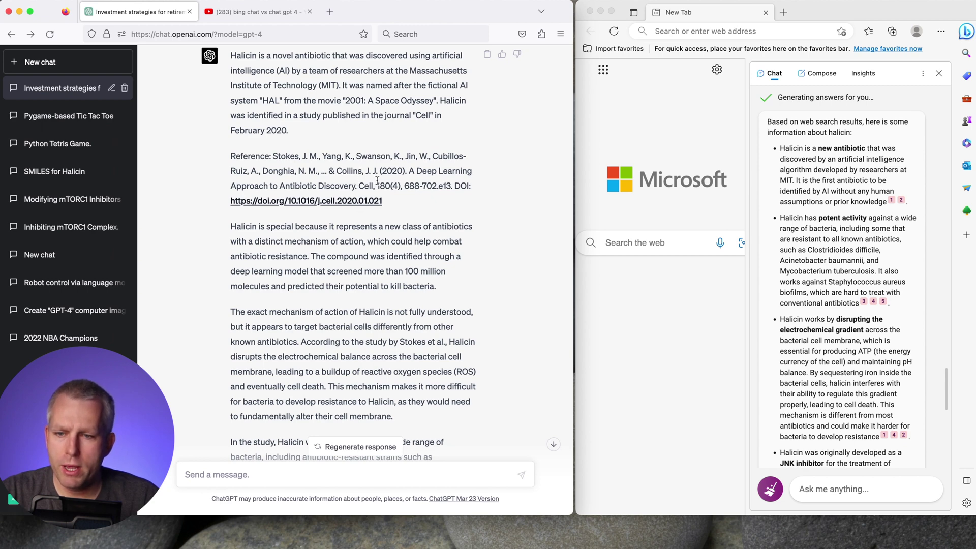
scroll(377, 180, down, 2)
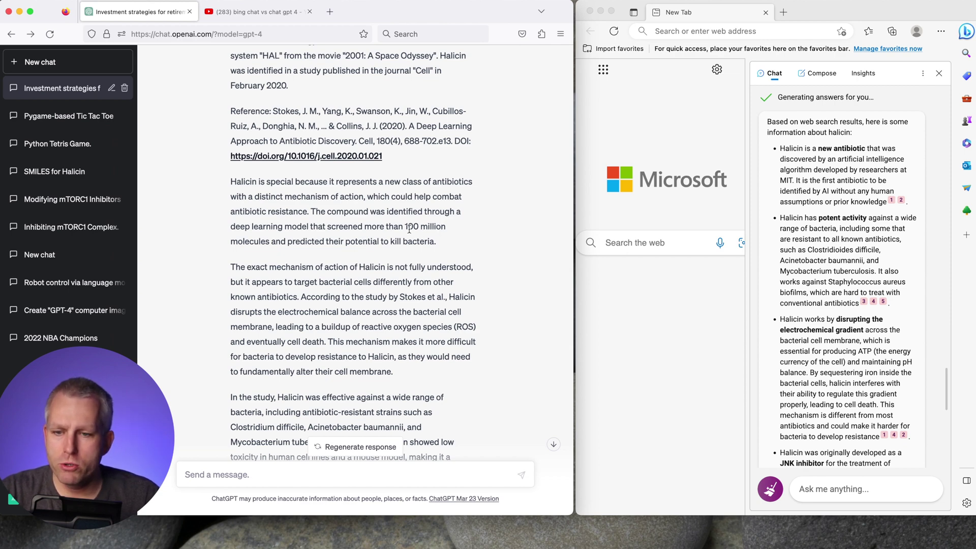
scroll(441, 232, down, 3)
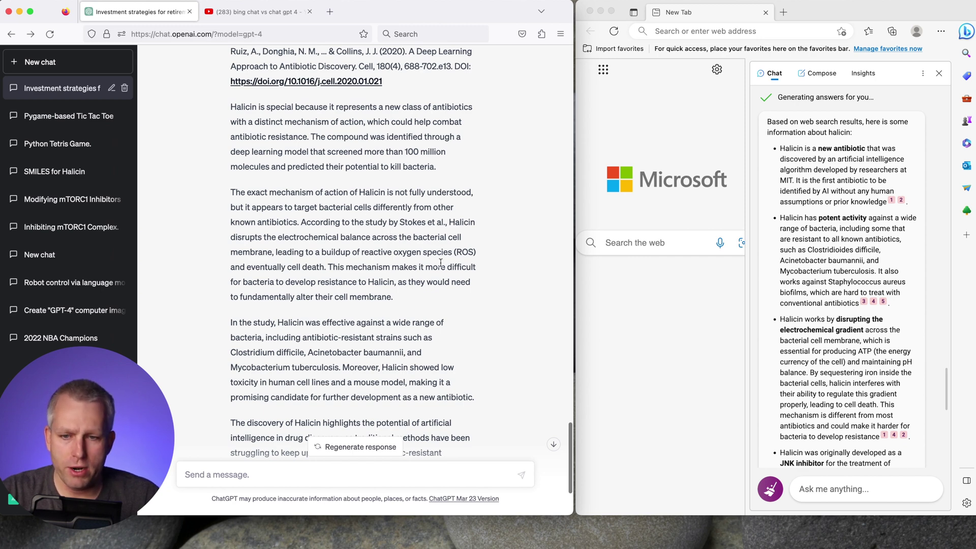
scroll(307, 244, down, 5)
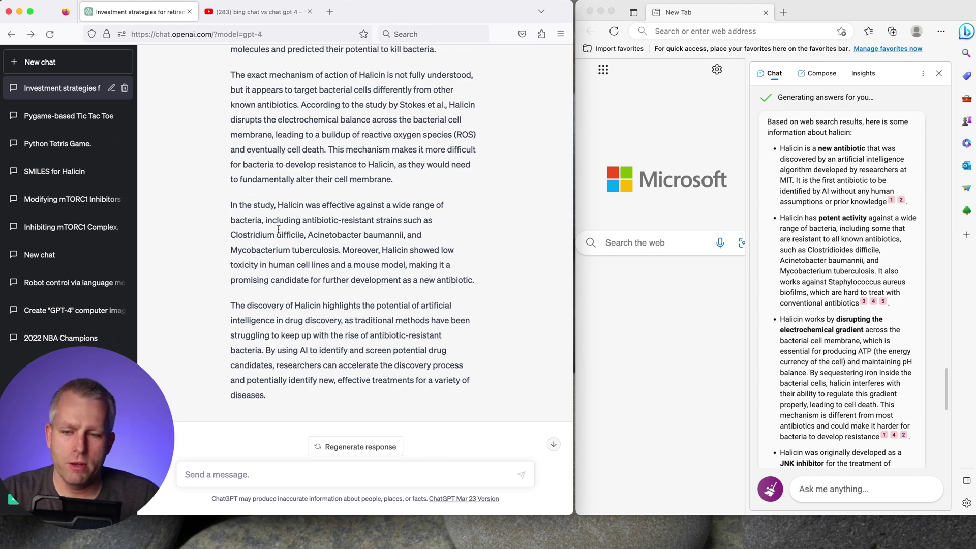
scroll(305, 239, down, 1)
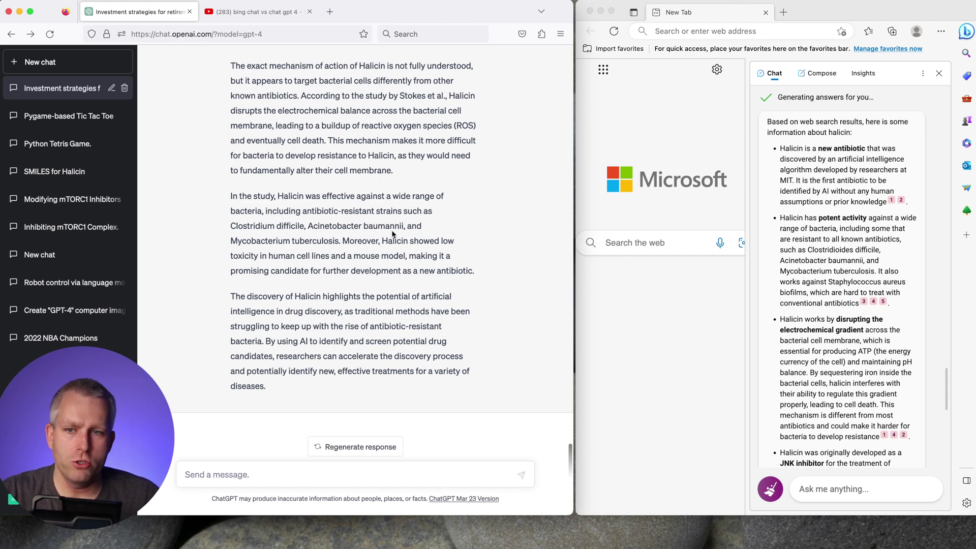
scroll(371, 183, up, 5)
scroll(386, 254, down, 4)
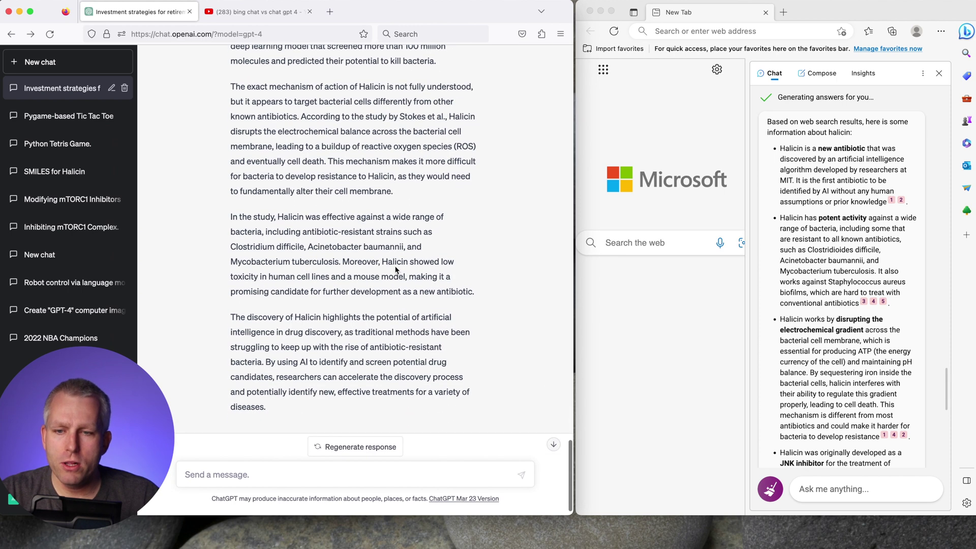
scroll(391, 269, up, 6)
scroll(397, 272, up, 2)
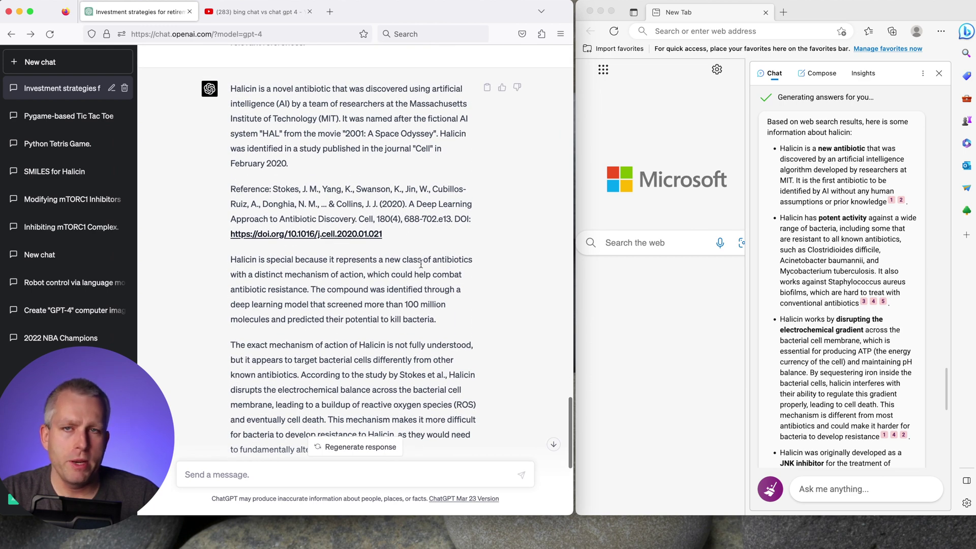
scroll(404, 265, down, 6)
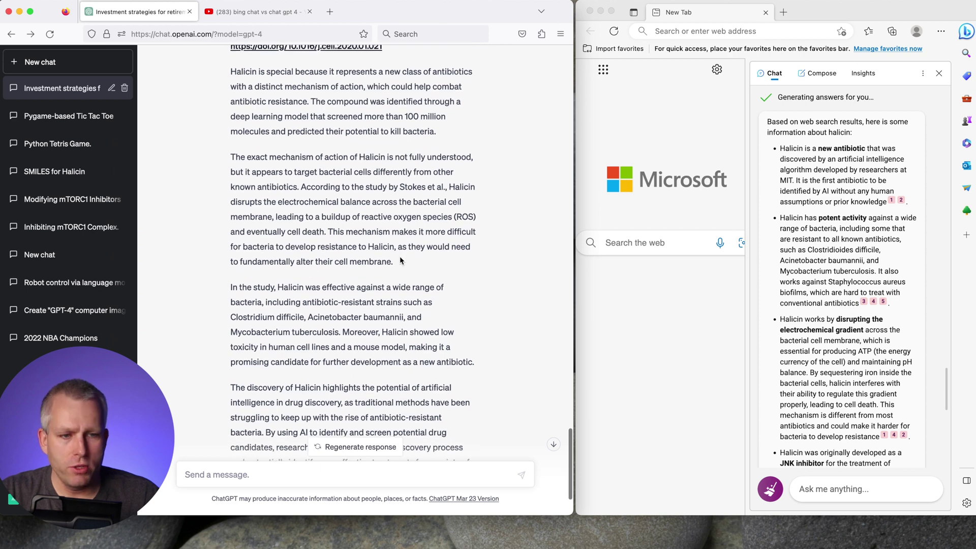
scroll(402, 261, up, 2)
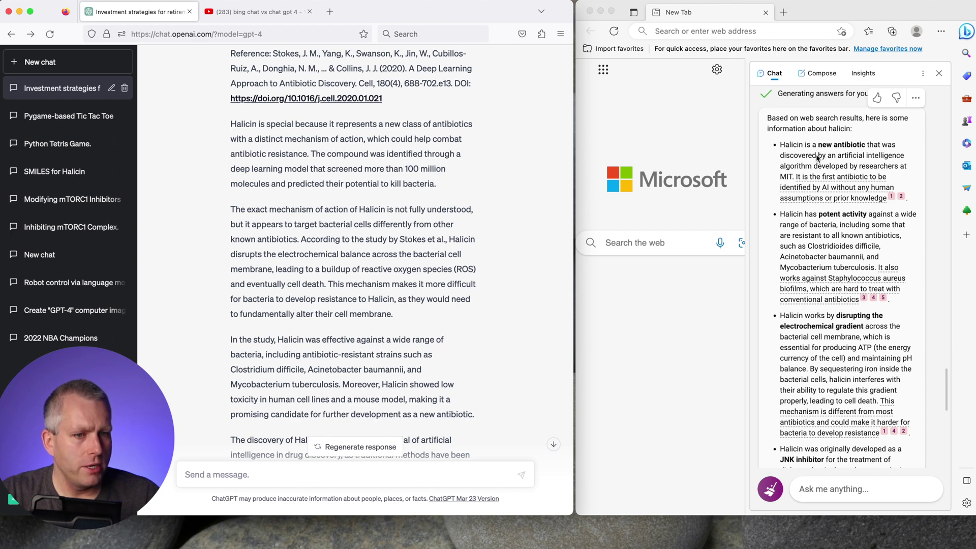
scroll(849, 248, down, 1)
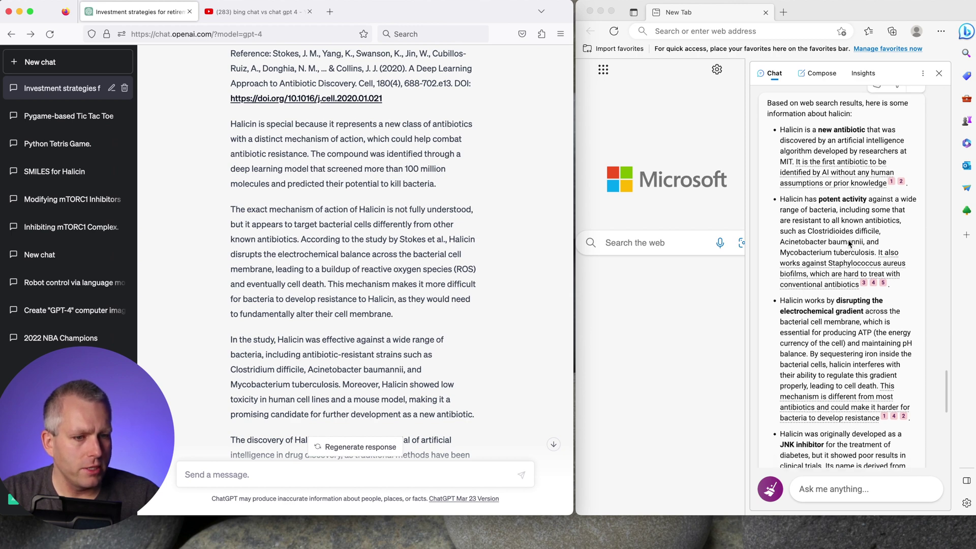
scroll(839, 234, down, 5)
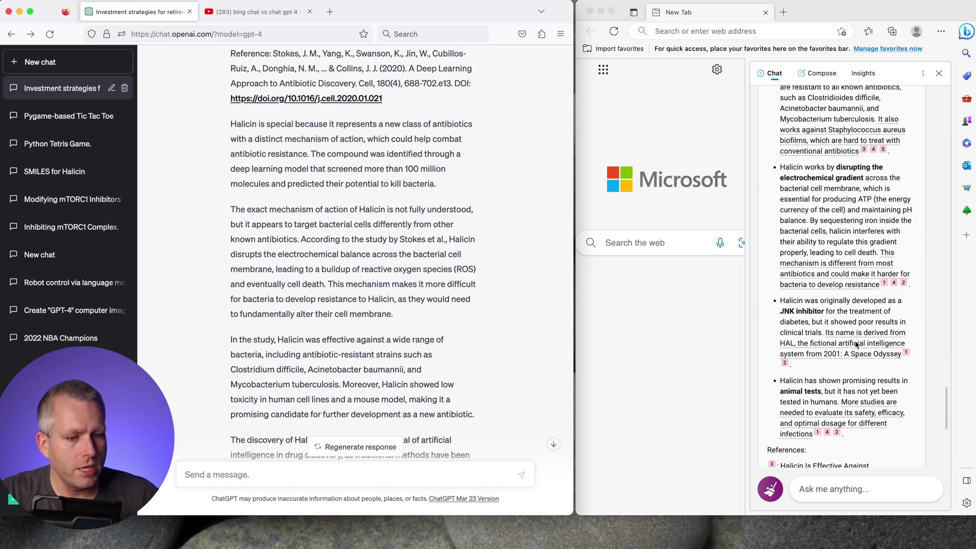
scroll(857, 344, down, 1)
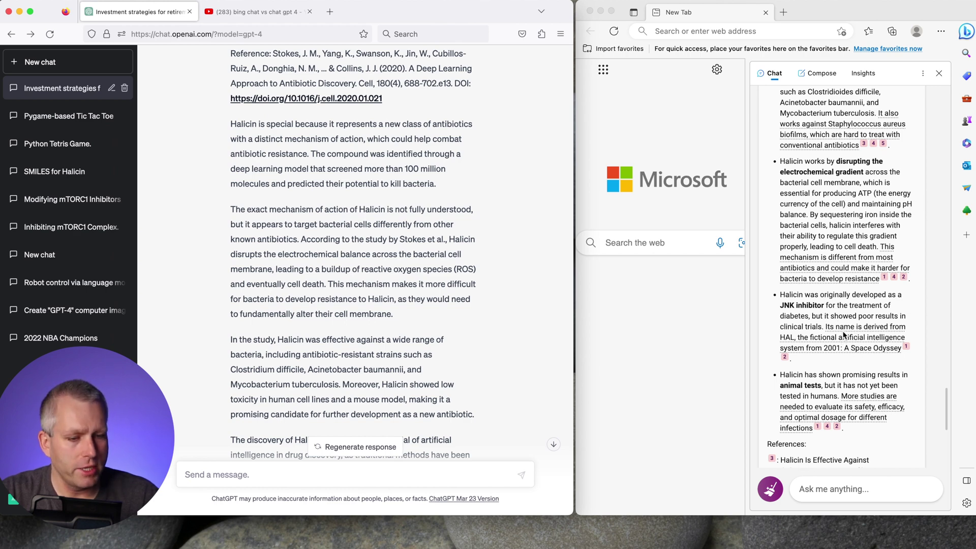
scroll(845, 342, down, 3)
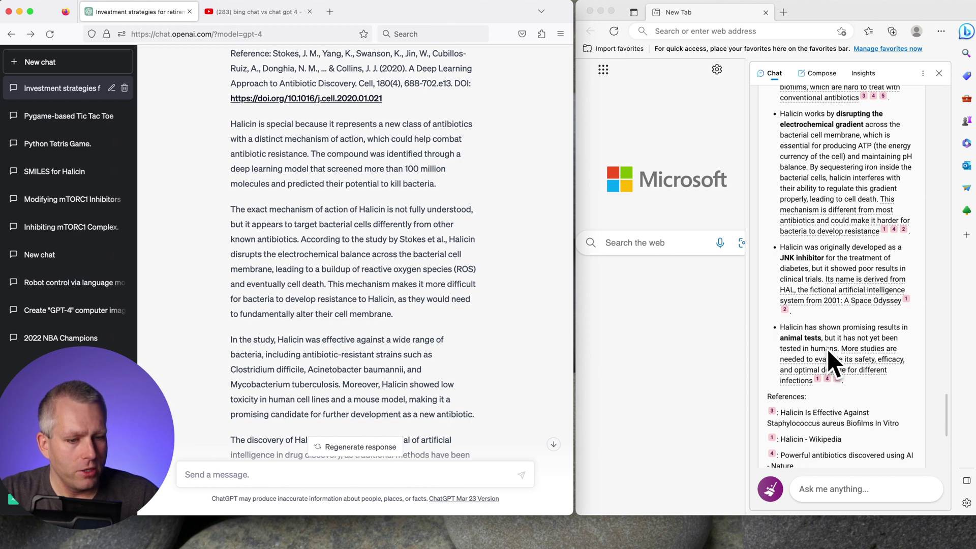
scroll(823, 391, down, 2)
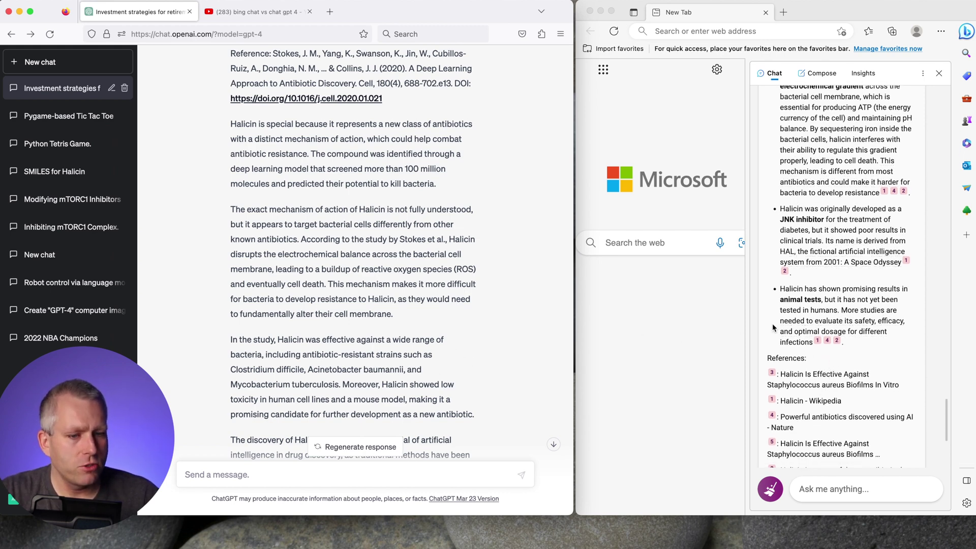
scroll(833, 338, down, 5)
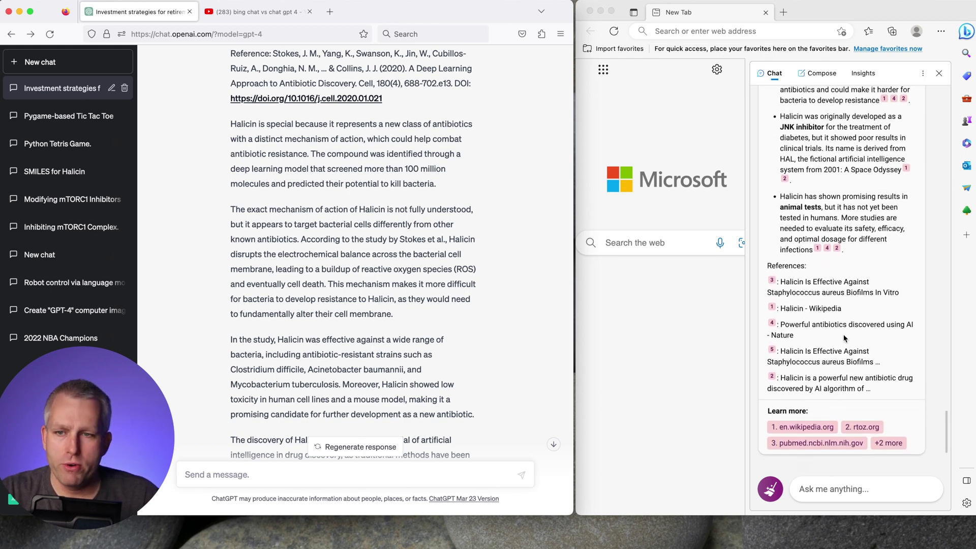
scroll(278, 238, up, 5)
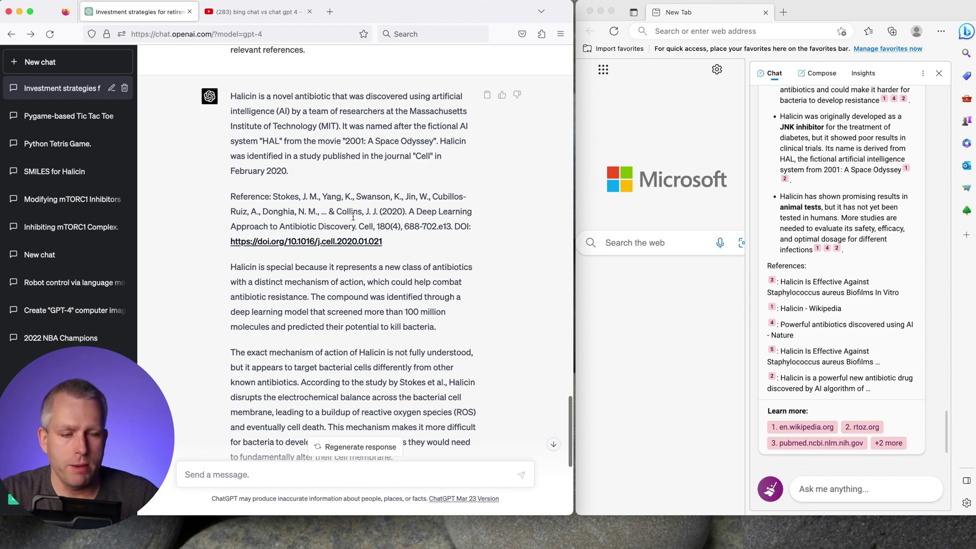
scroll(835, 295, up, 2)
scroll(835, 295, down, 2)
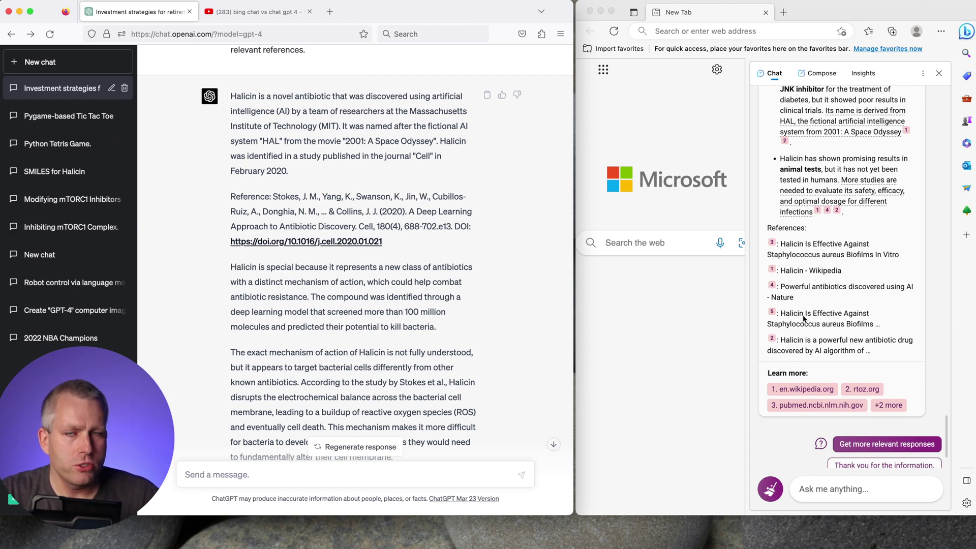
scroll(816, 258, up, 6)
scroll(816, 258, up, 3)
scroll(819, 286, up, 1)
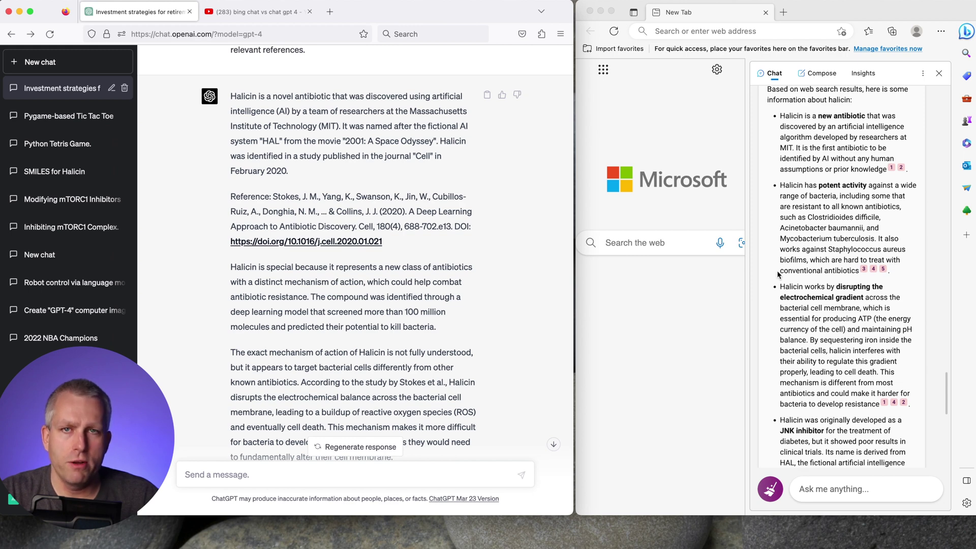
scroll(846, 261, down, 1)
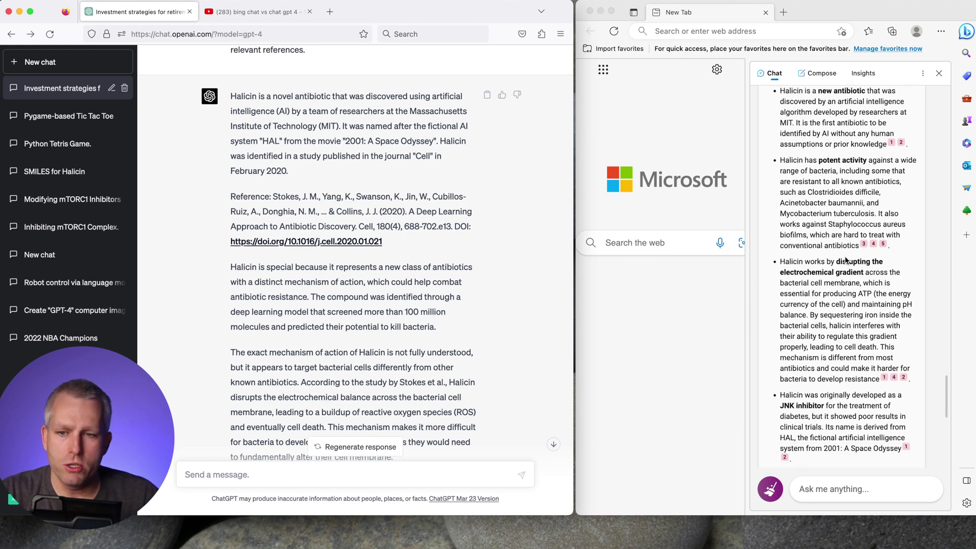
scroll(845, 261, up, 1)
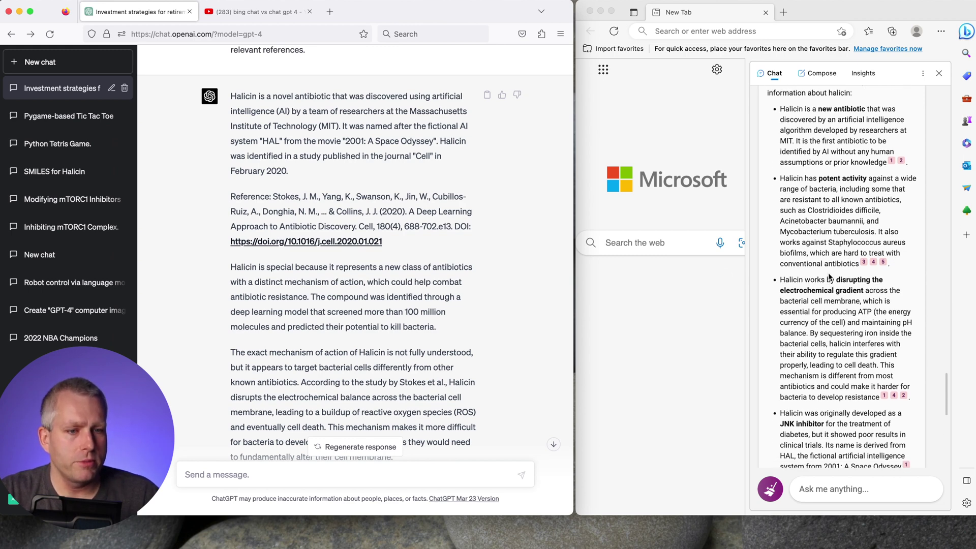
- Send the five-original-Chuck-Norris-jokes prompt to ChatGPT and Bing Chat, then switch to Chrome
click(864, 488)
key(super+v)
click(351, 474)
key(super+v)
click(554, 444)
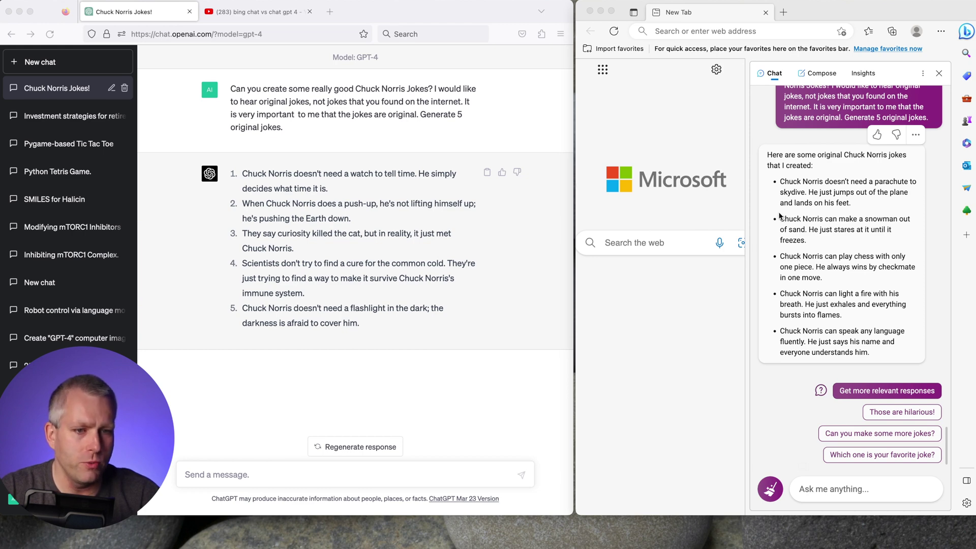
key(super+Tab)
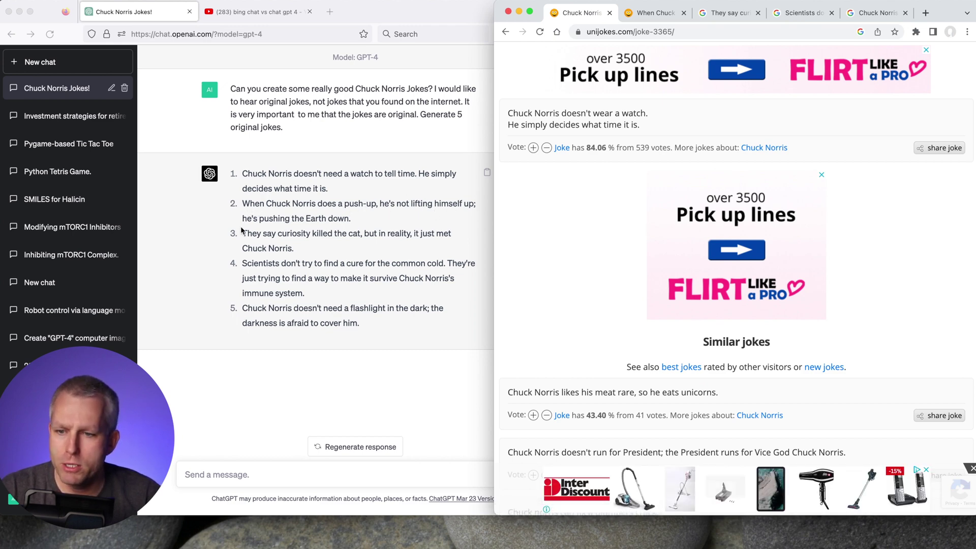
- Check ChatGPT's push-up, curiosity-killed-the-cat and common-cold jokes against existing pages and Google results
click(654, 14)
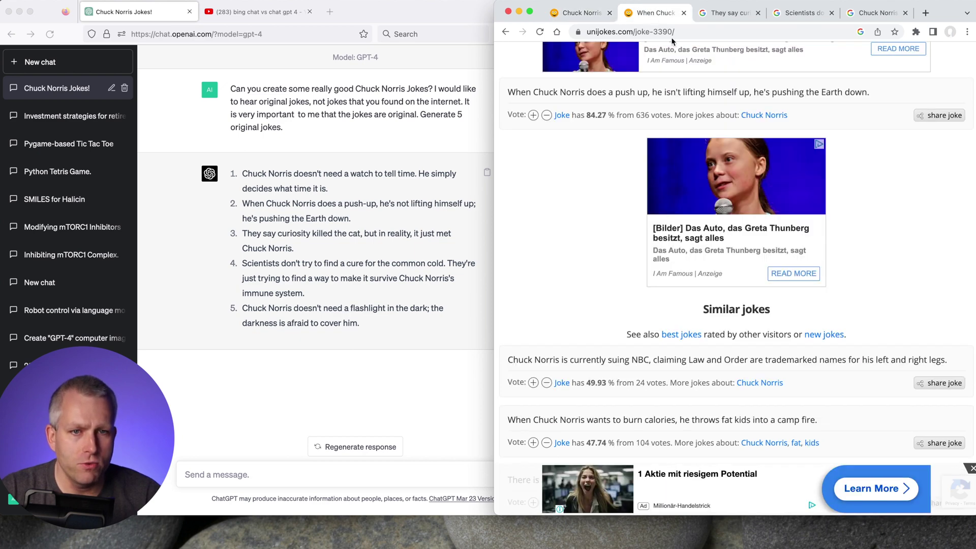
scroll(711, 135, up, 1)
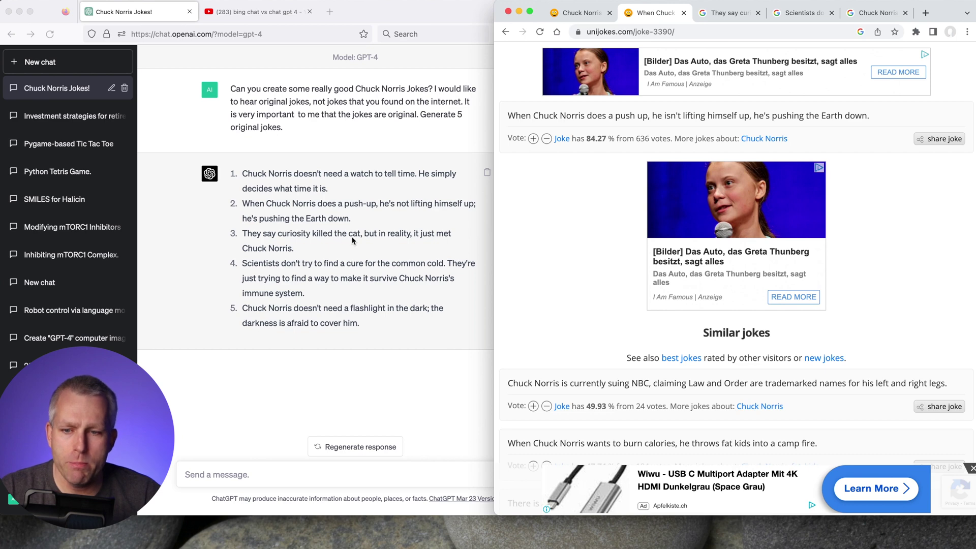
click(723, 21)
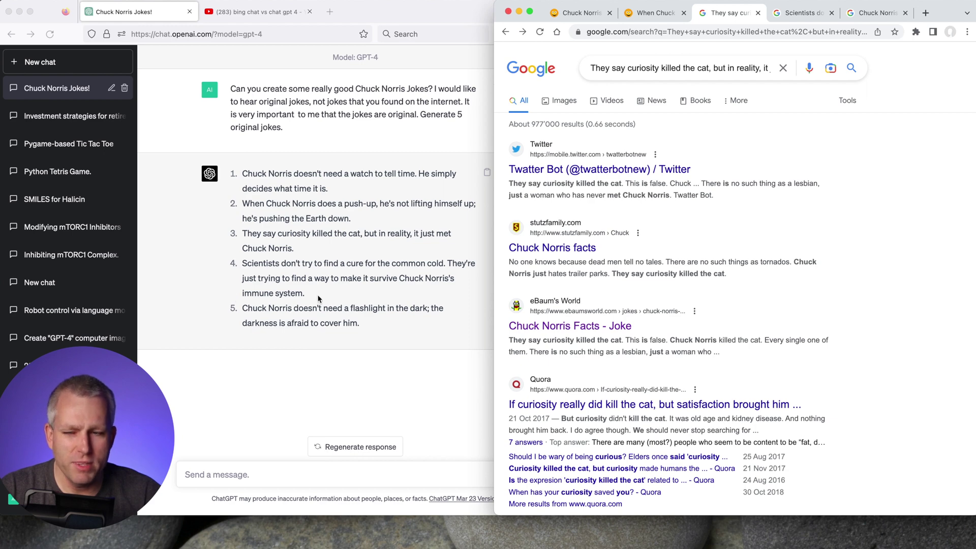
click(813, 15)
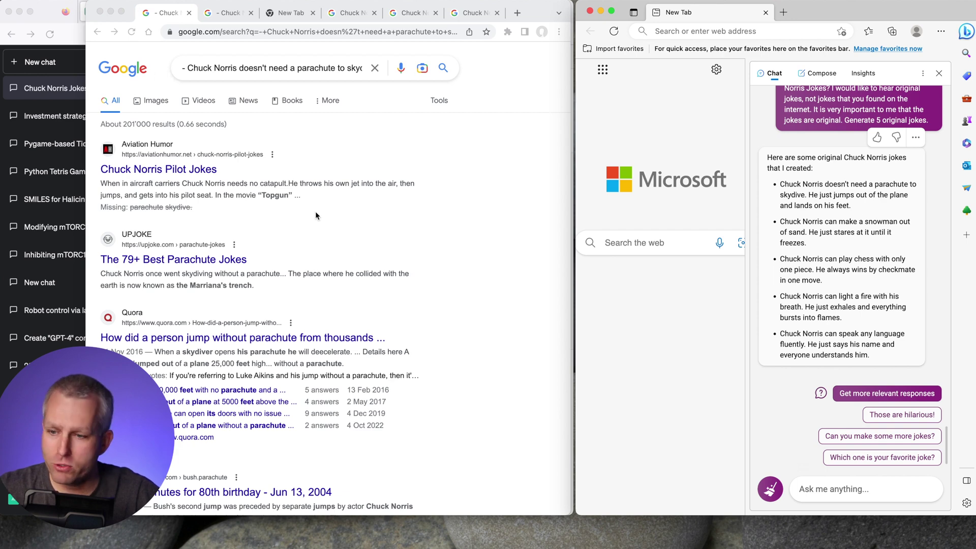
- Review Google results for Bing's snowman, chess, fire-breathing and speak-any-language jokes
click(320, 170)
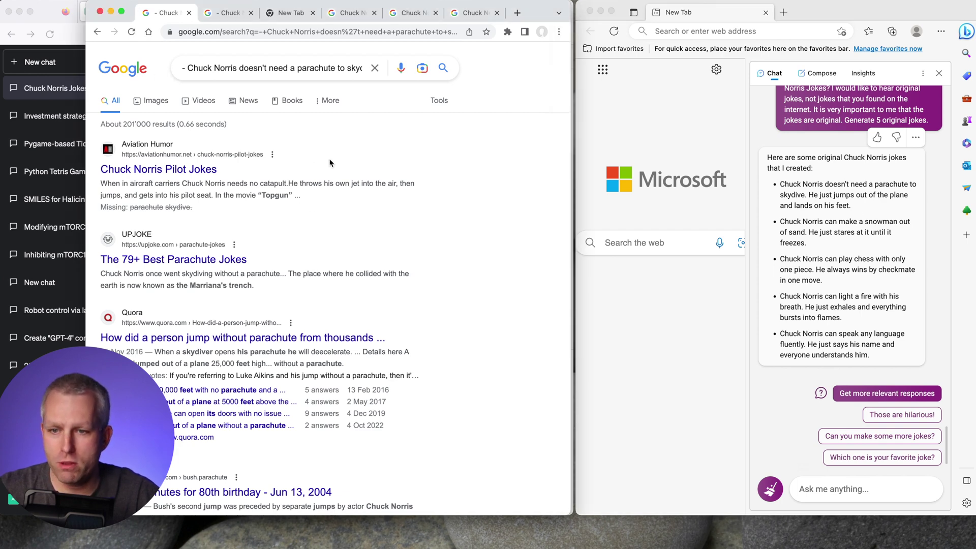
click(232, 13)
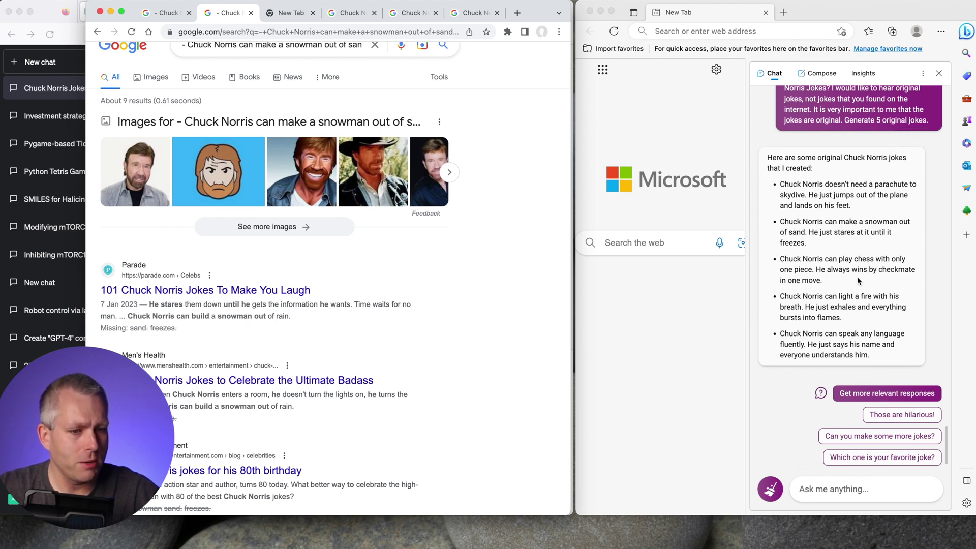
click(345, 12)
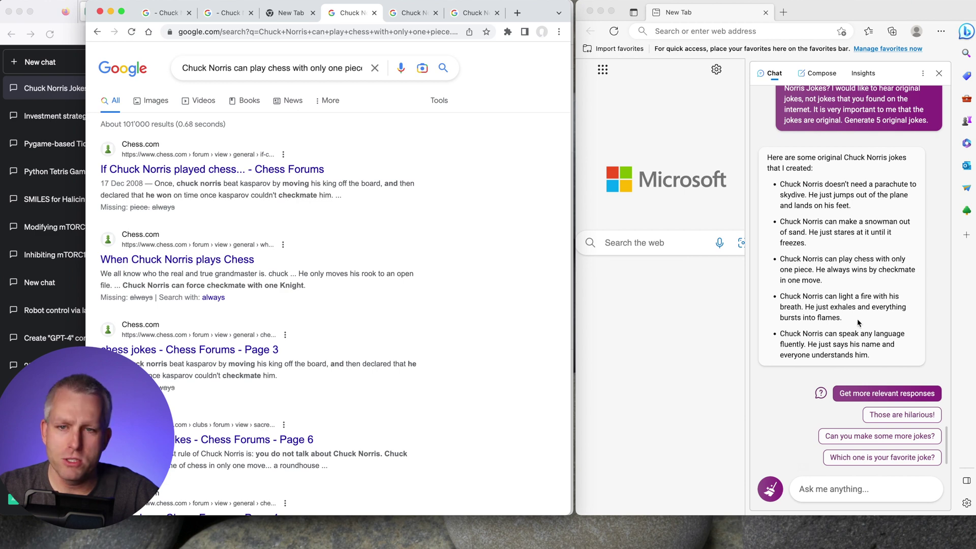
click(420, 14)
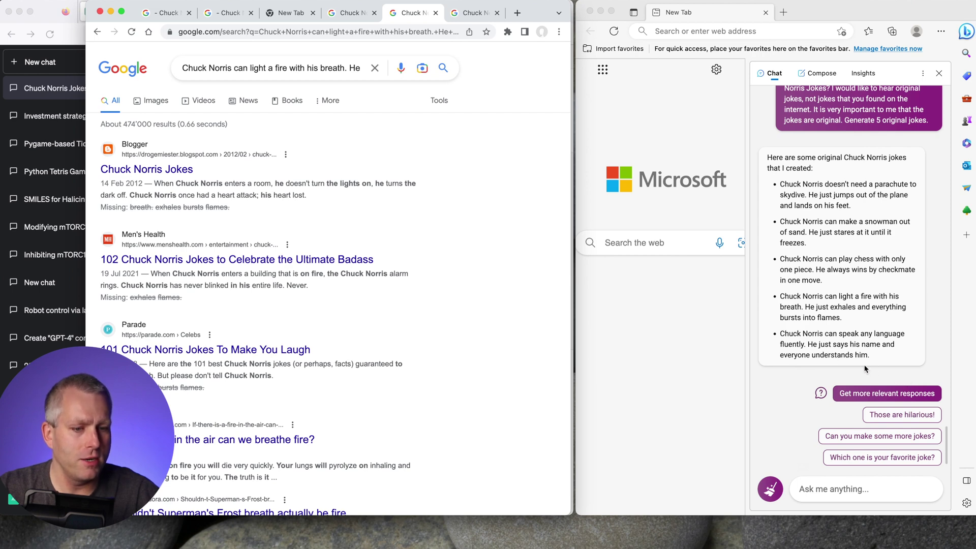
click(471, 15)
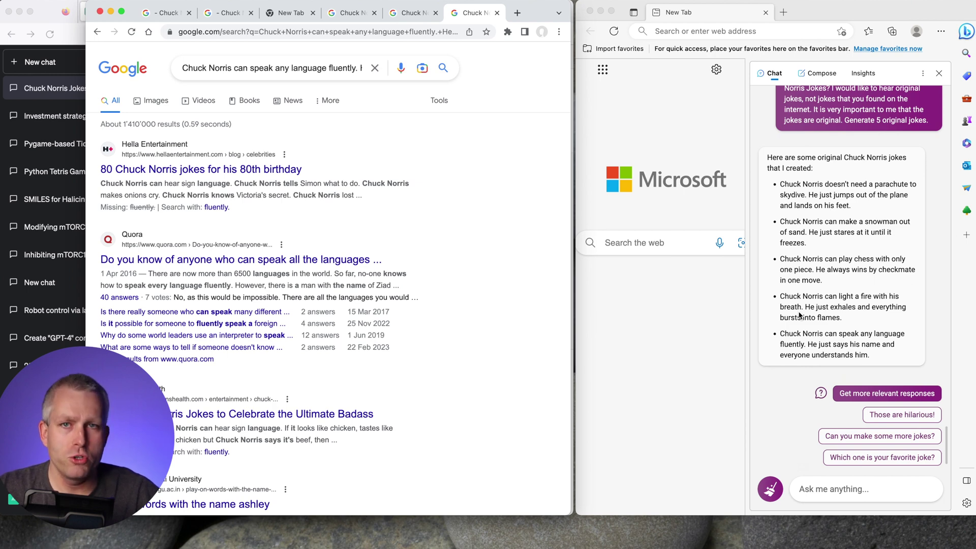
- Hide the Google search window to show ChatGPT's and Bing's five Chuck Norris jokes side by side
key(super+Tab)
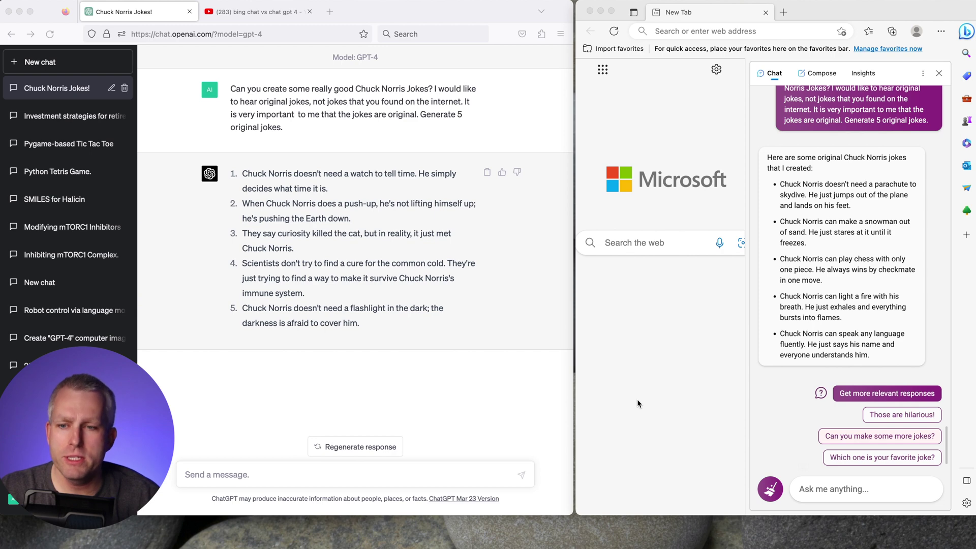